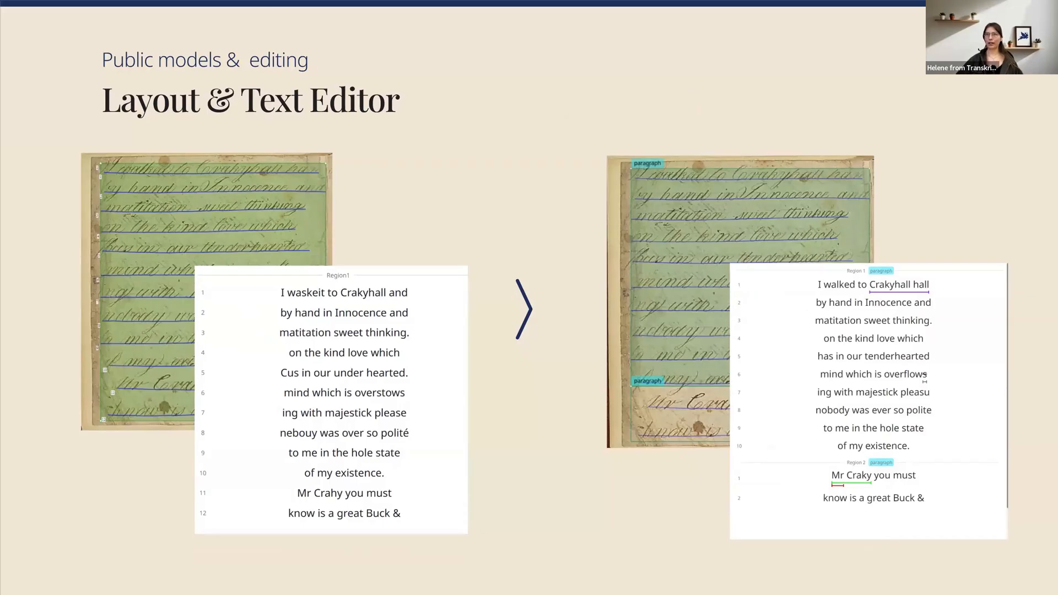
Switch to the Transkribus document in the browser and open page 2, Marjory (5).jpg, in the editor
key(ctrl+Tab)
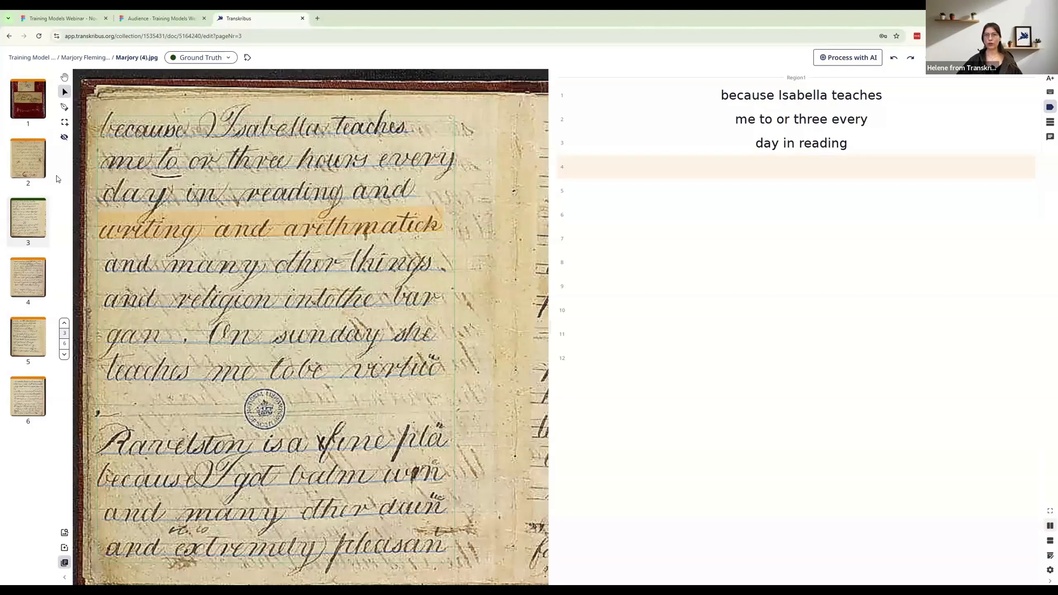
click(31, 160)
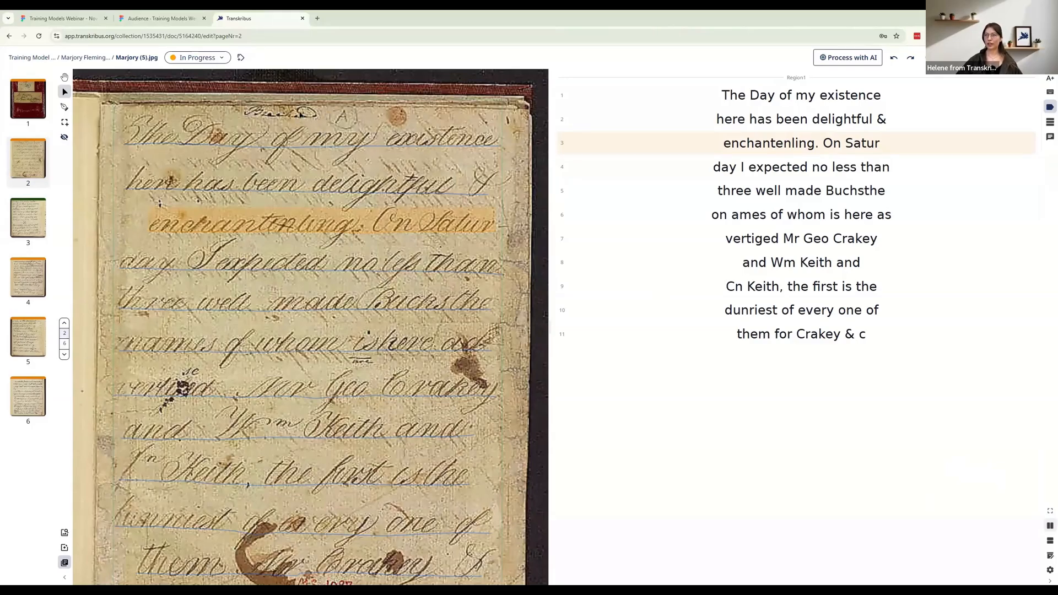
drag(301, 115, 282, 113)
click(309, 123)
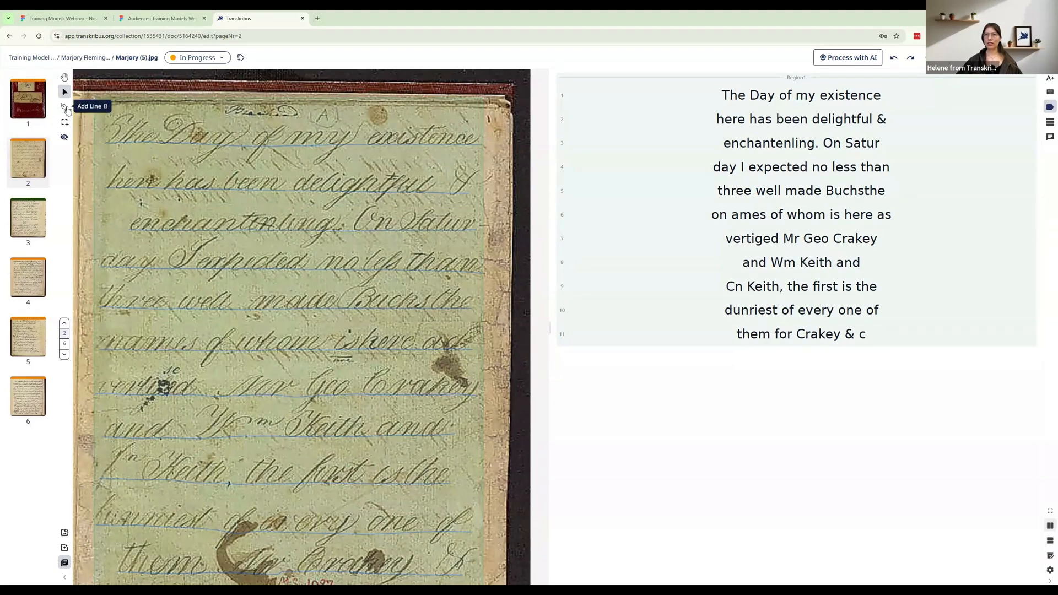
Add a baseline under the small heading word above "The Day of my existence", leaving its transcription line empty
click(65, 107)
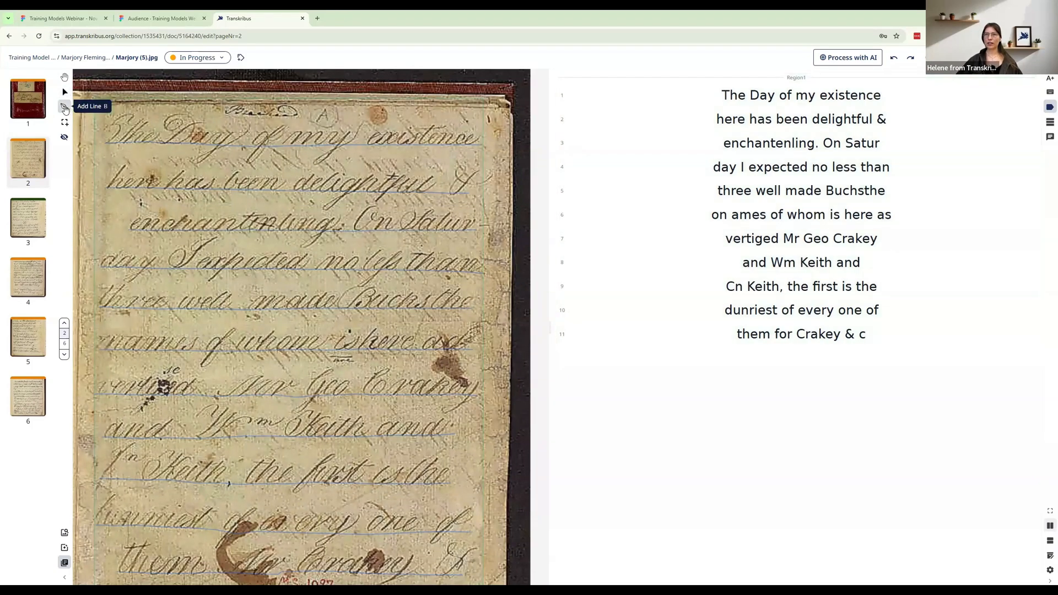
click(224, 118)
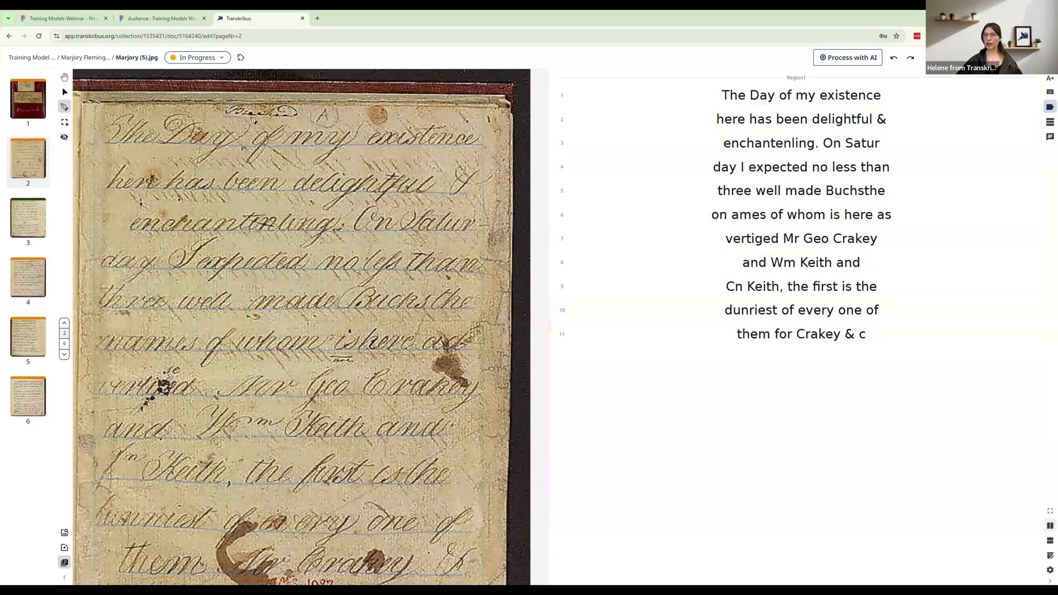
double_click(299, 118)
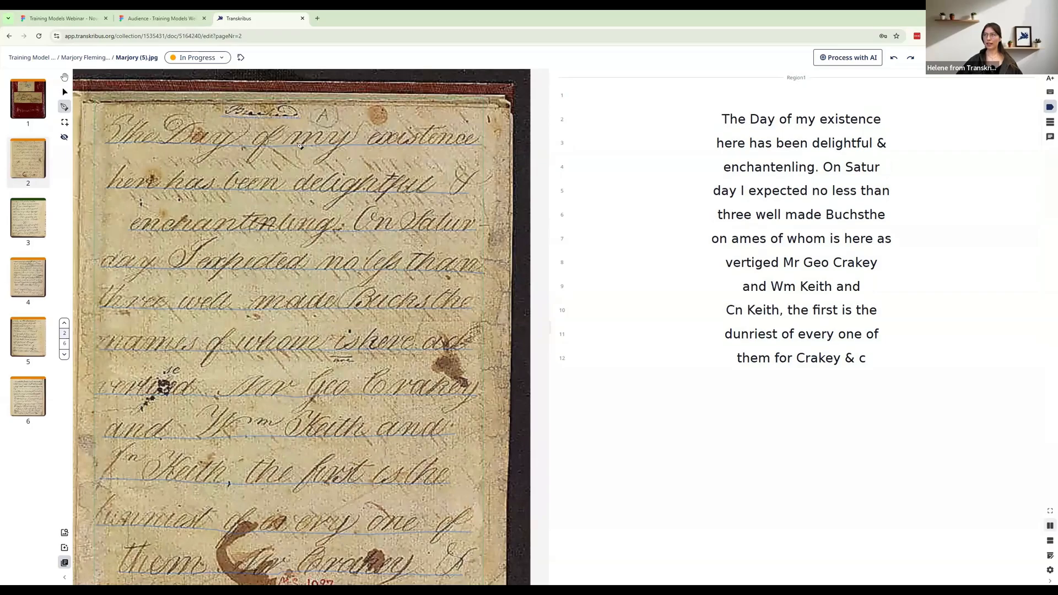
click(784, 96)
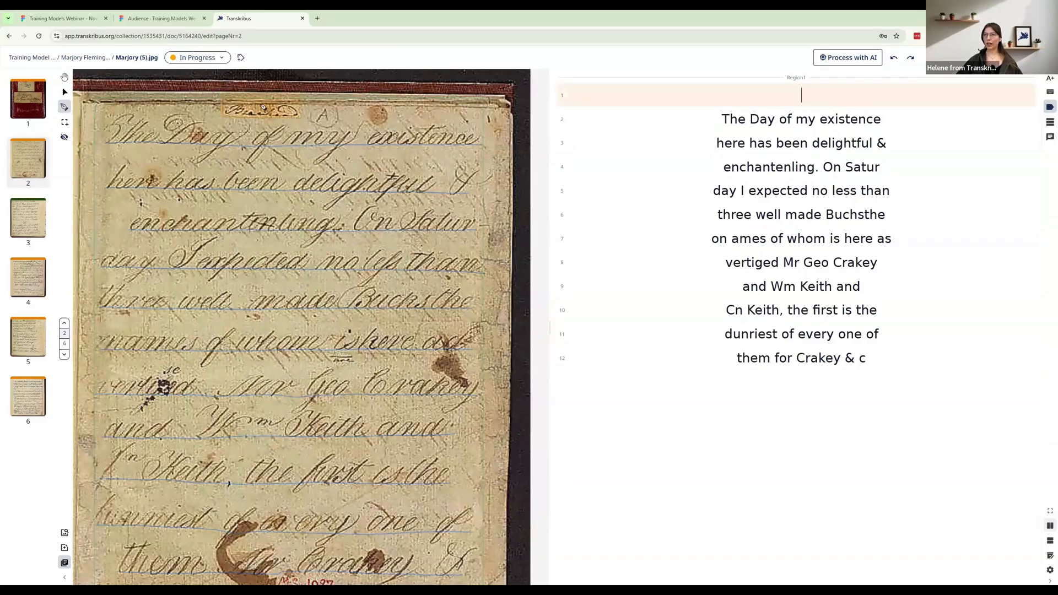
text(o)
key(BackSpace)
click(65, 92)
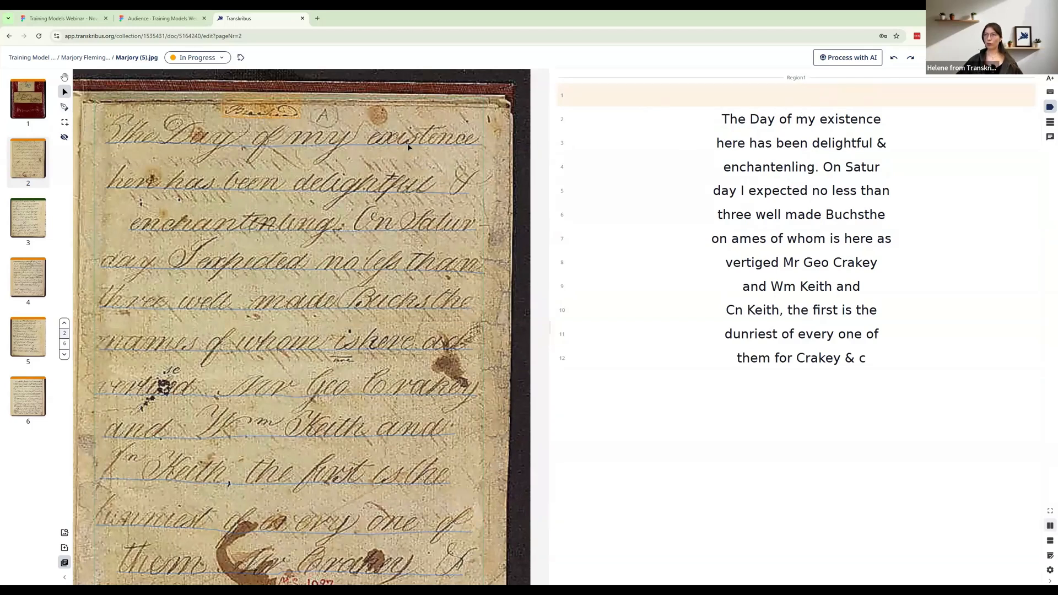
Shorten the text region from below so it ends just under the "and Wm Keith and" line
click(355, 127)
scroll(354, 128, down, 3)
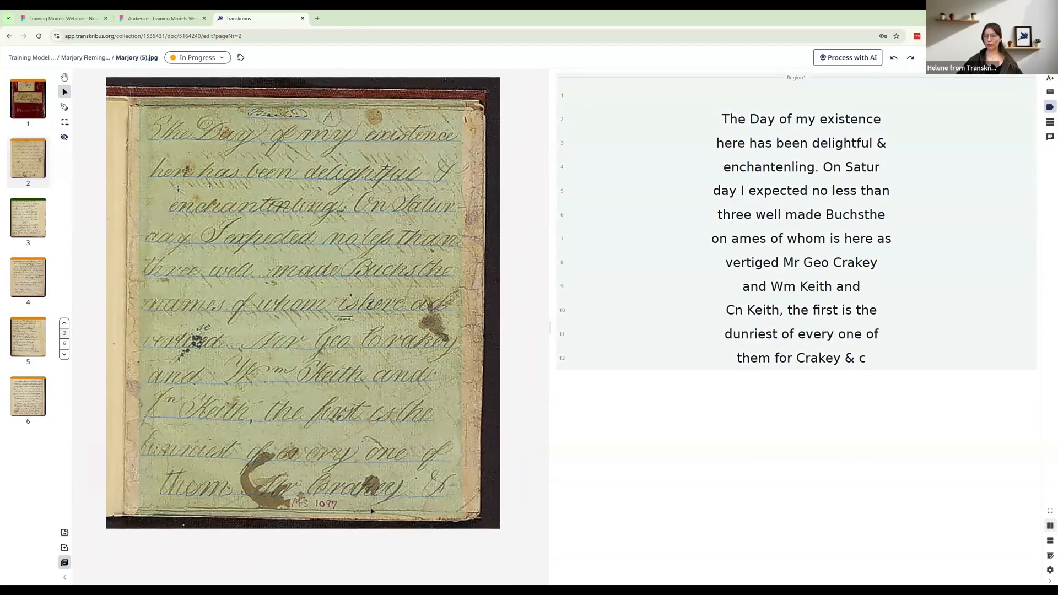
click(340, 511)
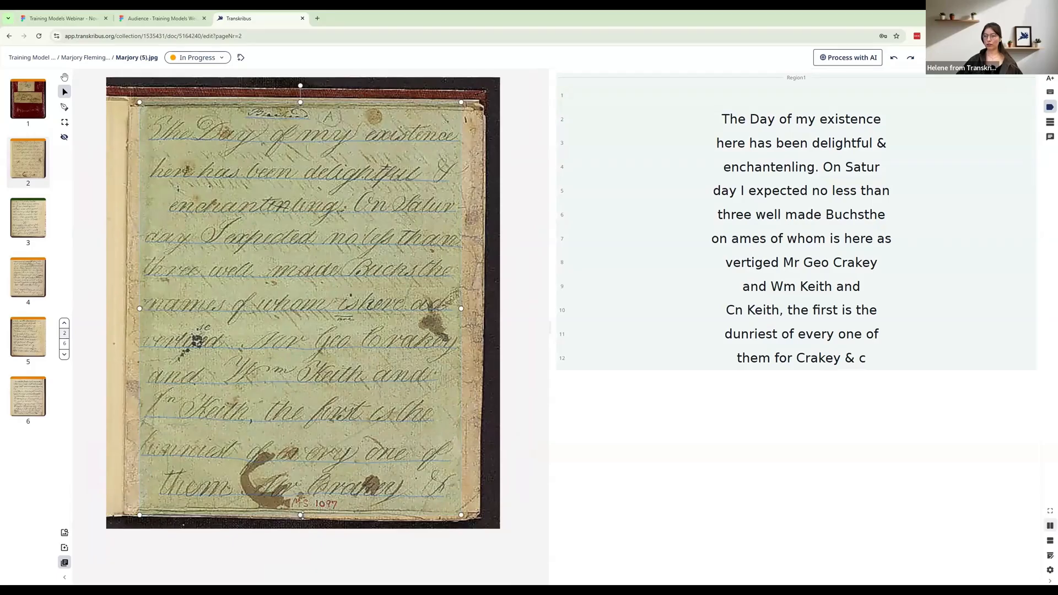
drag(300, 513, 298, 391)
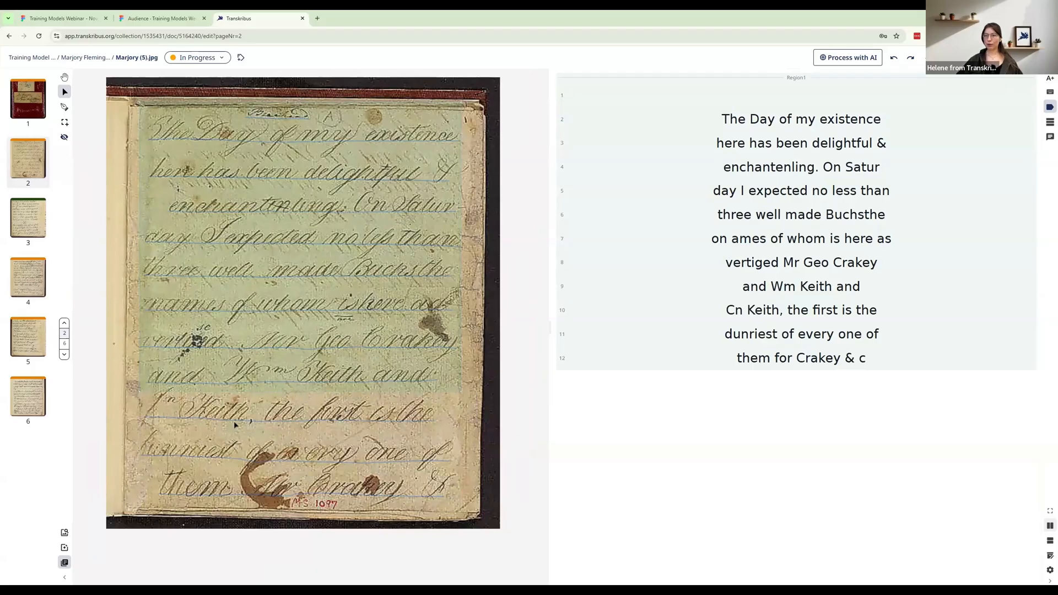
Add a second text region around the last three handwritten lines and go to its first transcription line
click(65, 123)
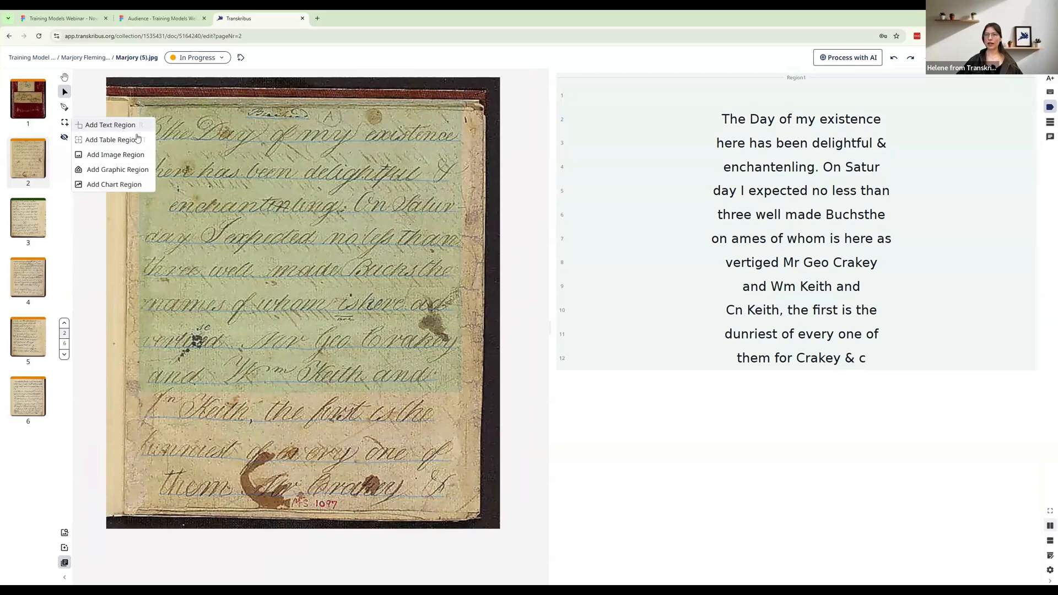
click(136, 128)
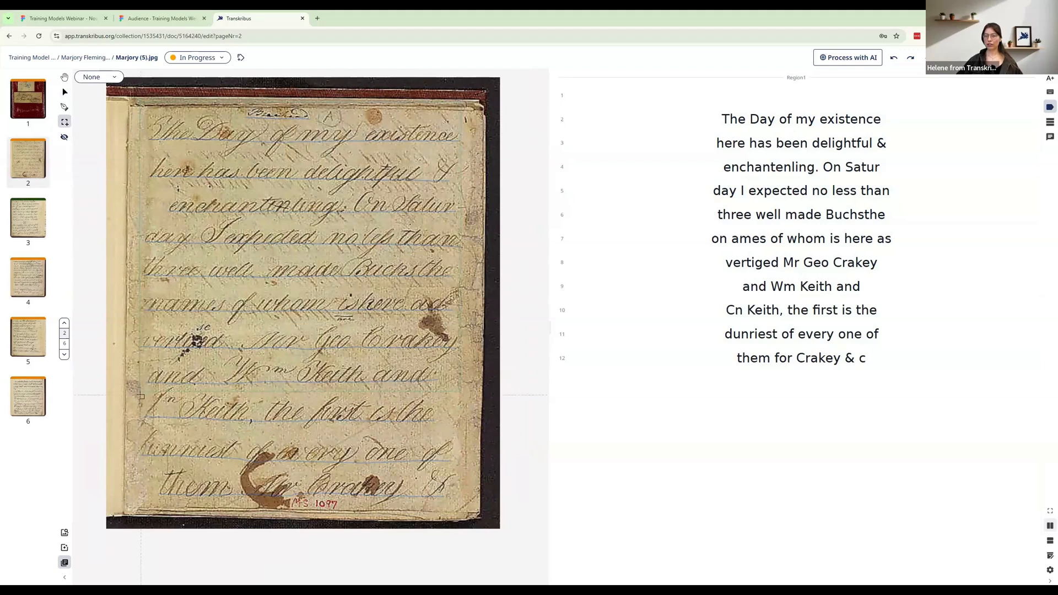
drag(141, 396, 466, 511)
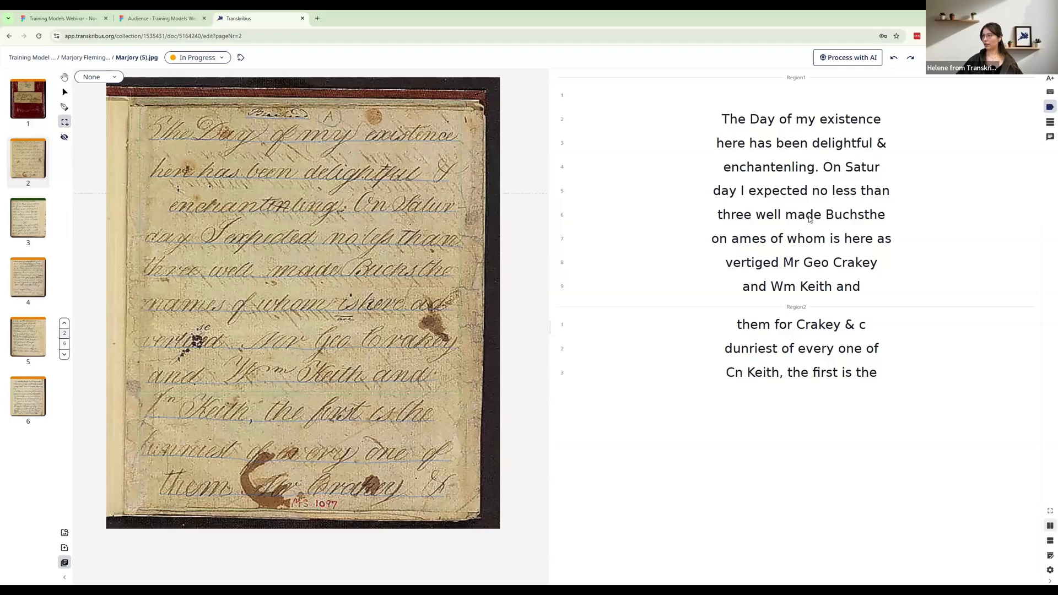
click(721, 322)
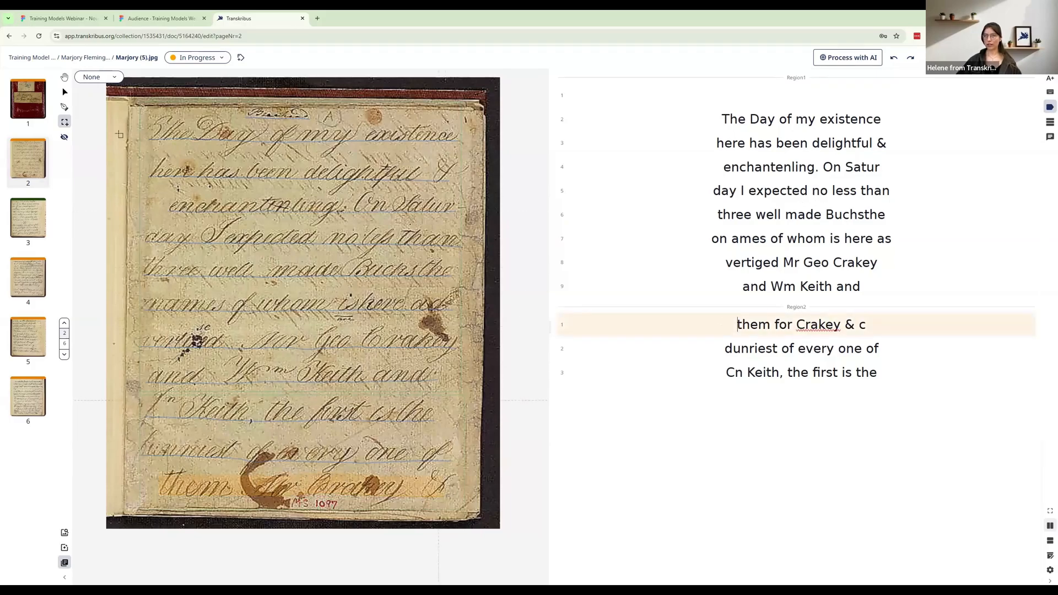
Select both text regions on the page and merge them into one
click(64, 92)
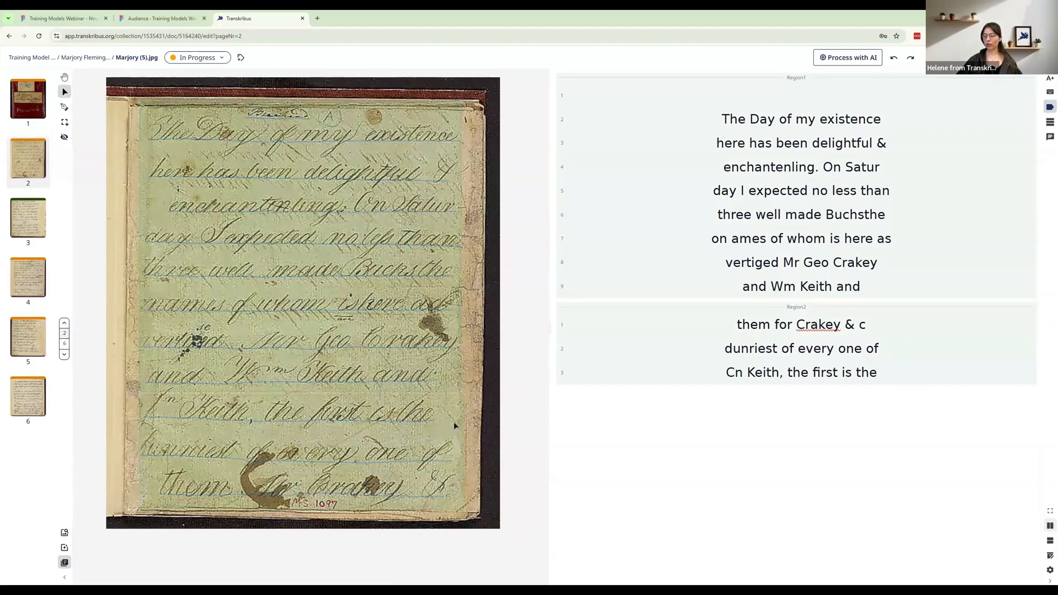
key(m)
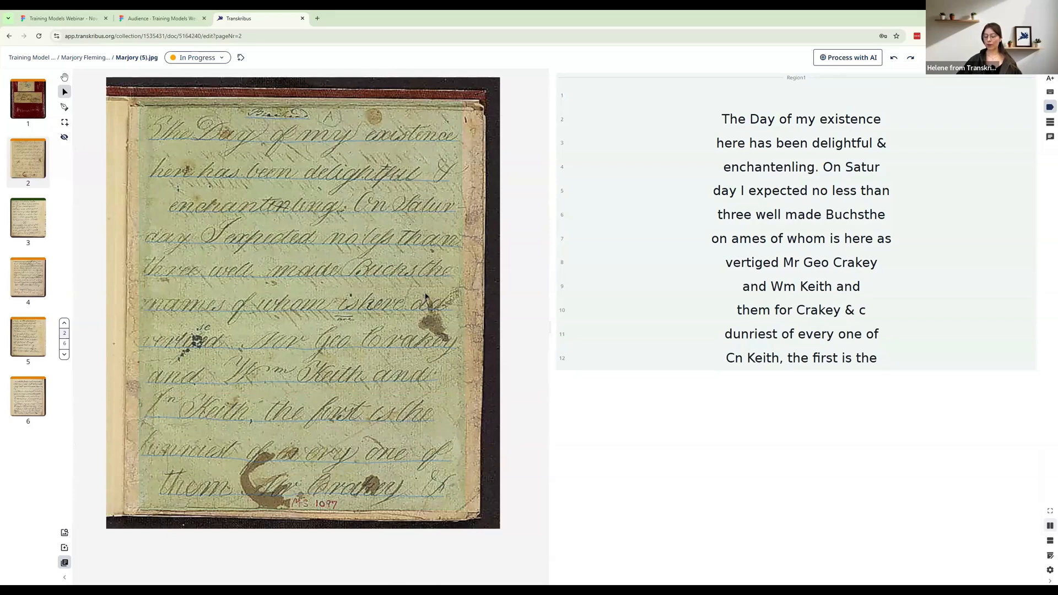
key(h)
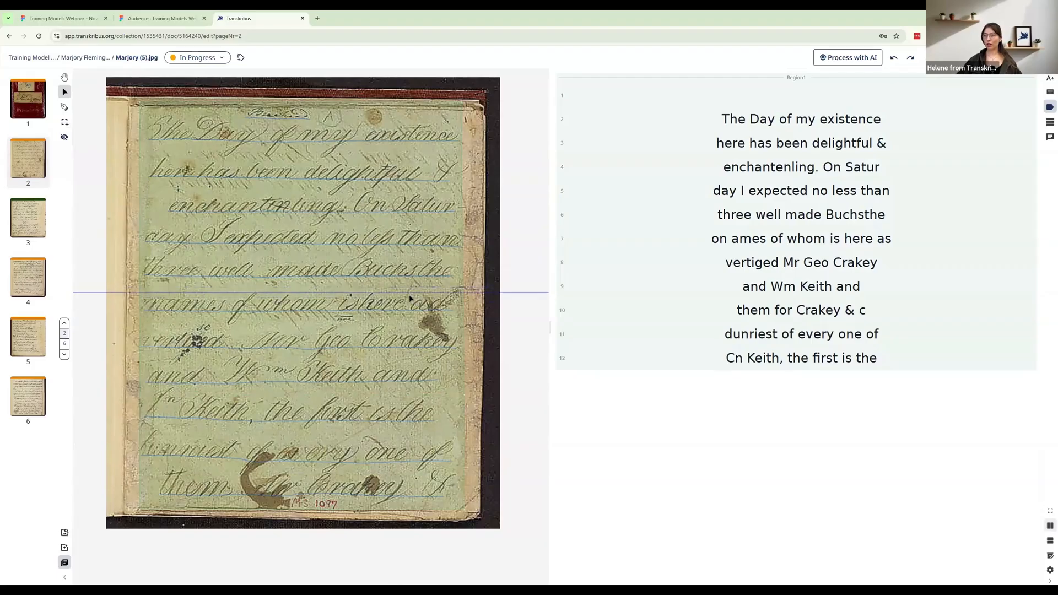
key(v)
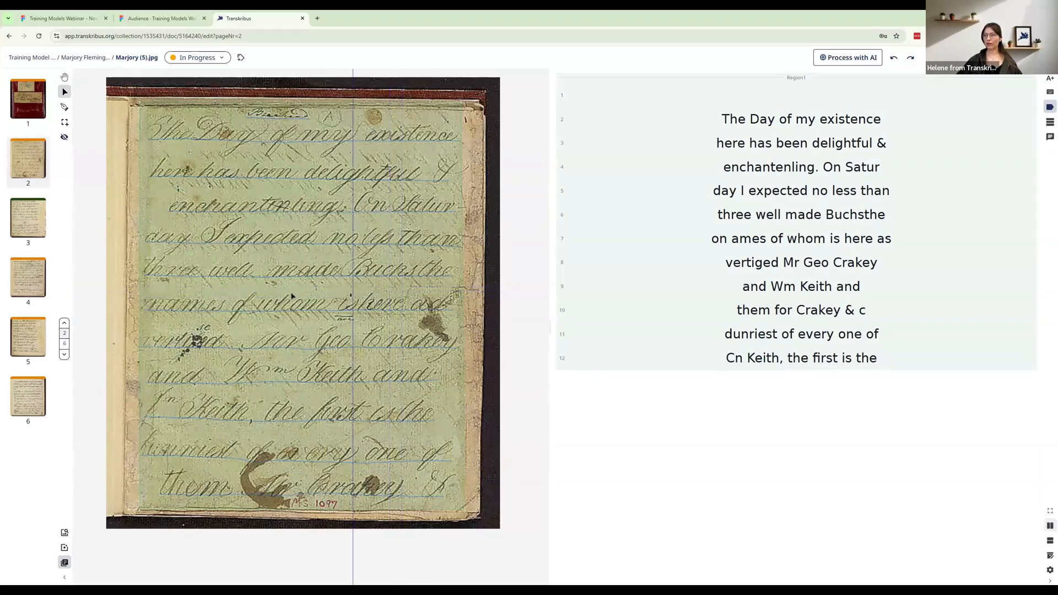
key(Escape)
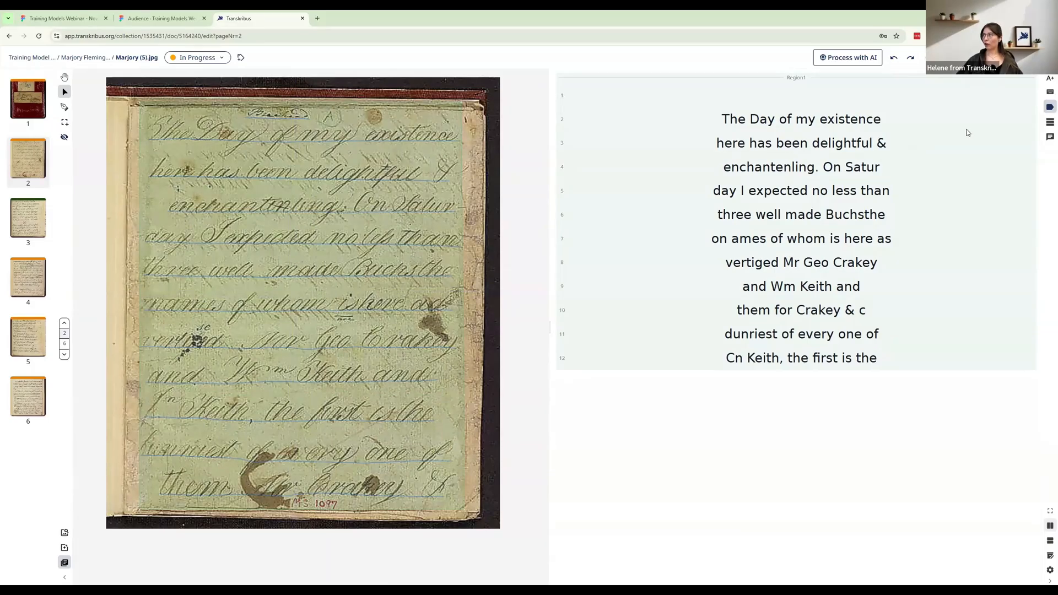
Review the editor's list of keyboard shortcuts, including the general and tagging ones, and close it
click(1036, 58)
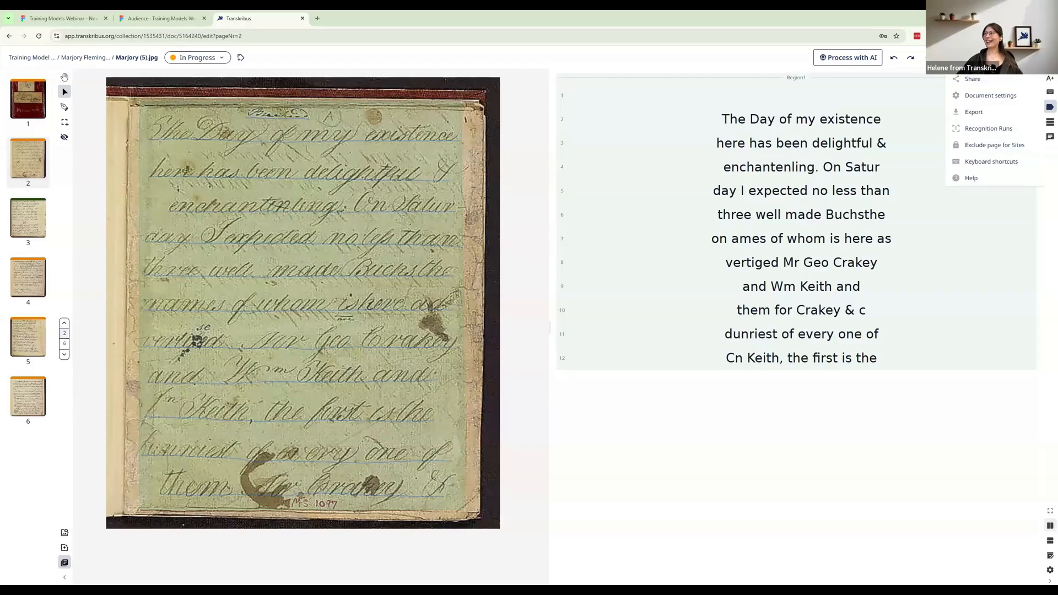
click(1008, 166)
scroll(537, 269, down, 2)
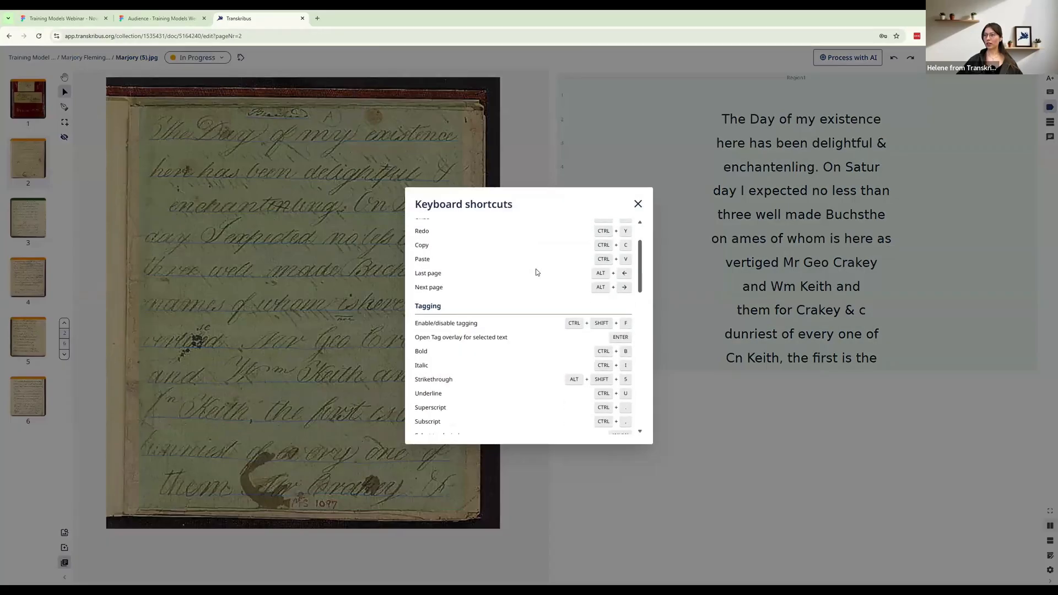
scroll(536, 272, down, 3)
scroll(553, 264, up, 5)
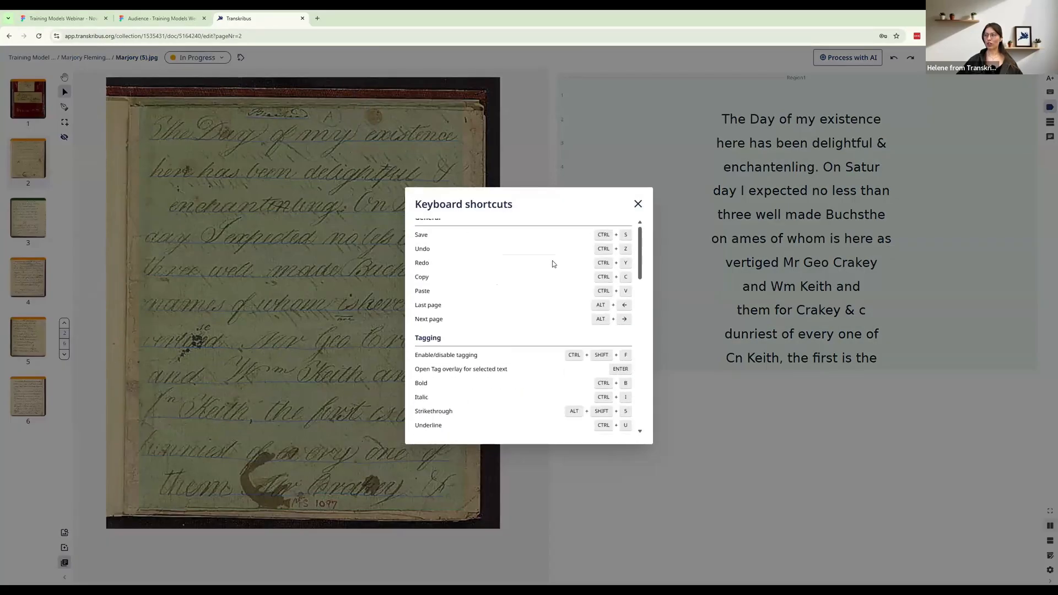
click(637, 203)
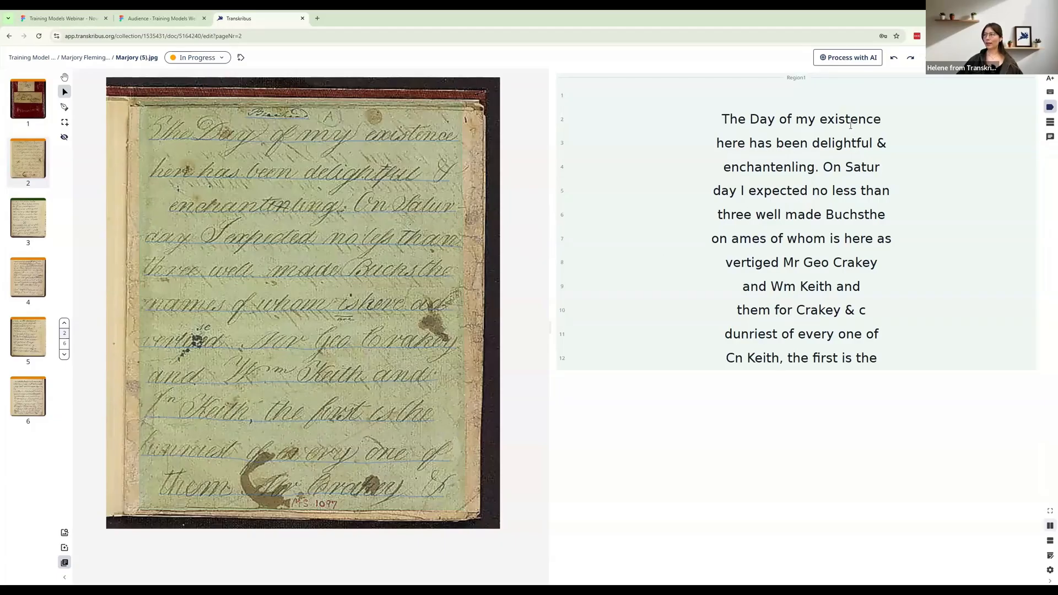
Correct "enchantenling" to "enchantenting" in line 4 of the transcription, checking it against the enlarged page image
click(795, 168)
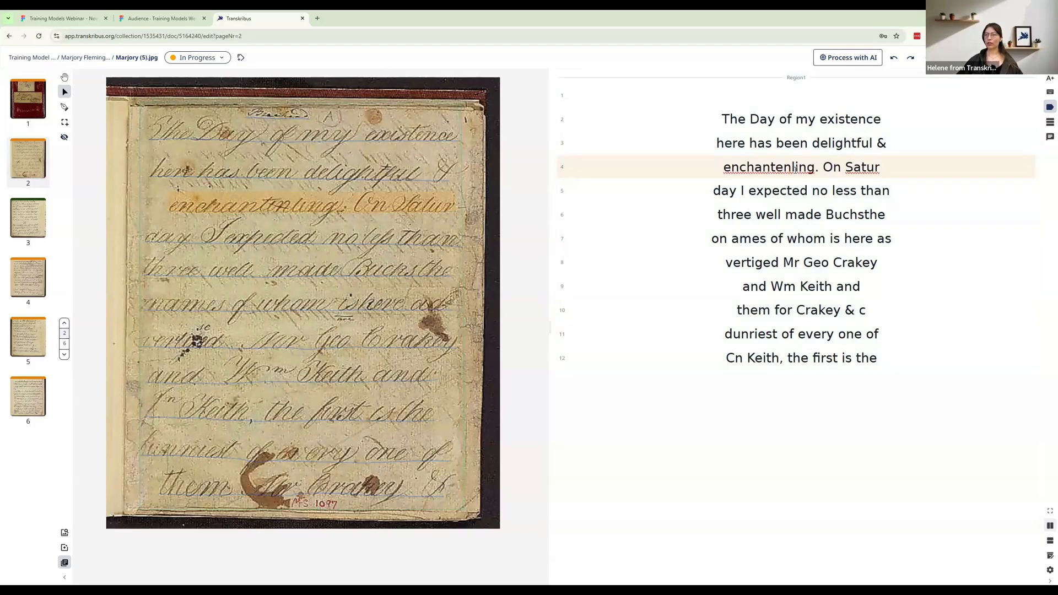
scroll(305, 224, up, 3)
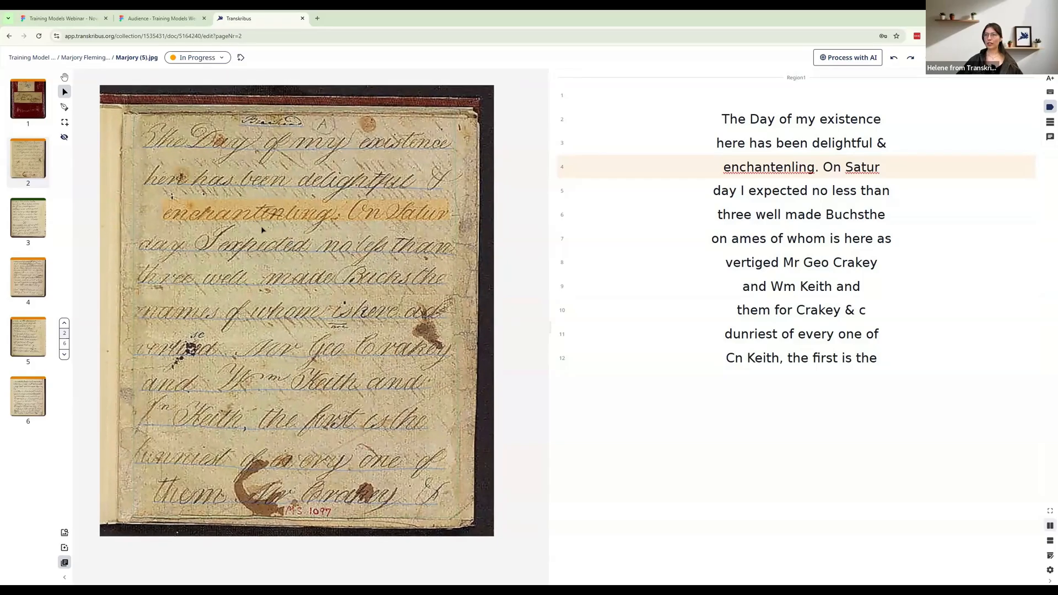
scroll(252, 229, up, 2)
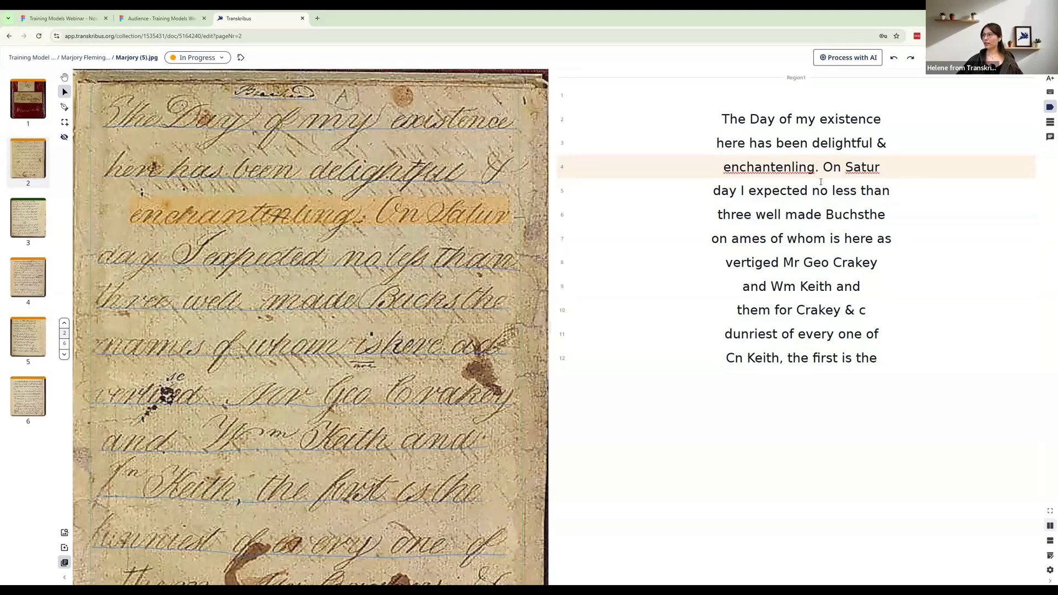
drag(818, 167, 720, 168)
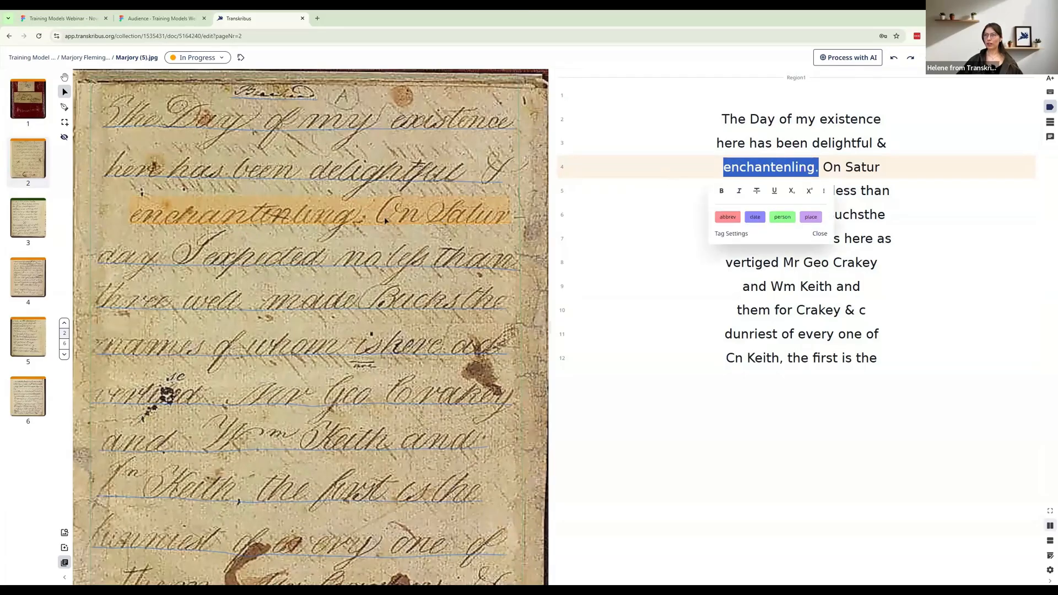
click(296, 222)
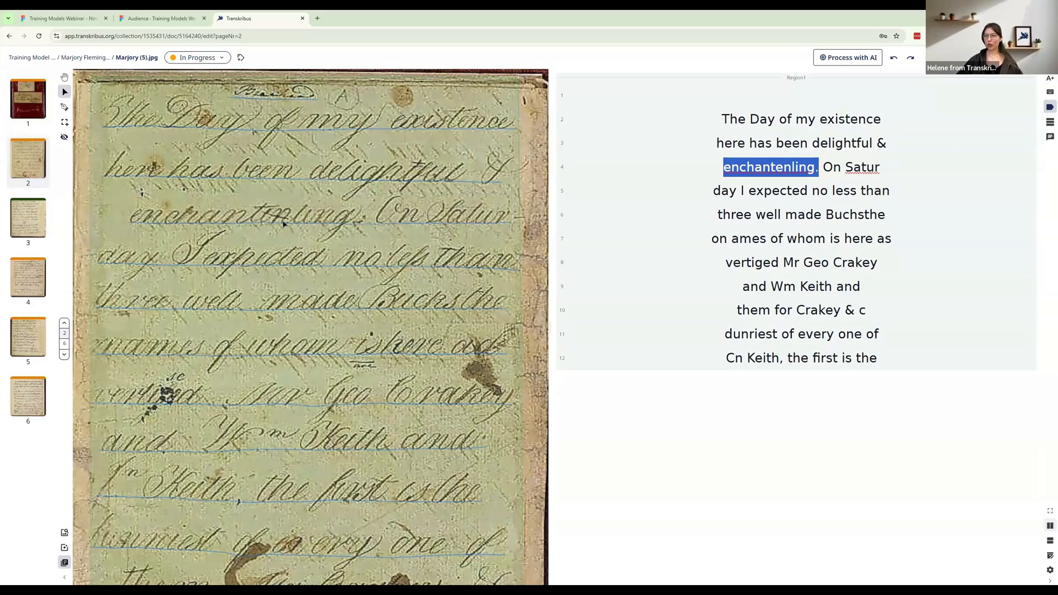
click(794, 167)
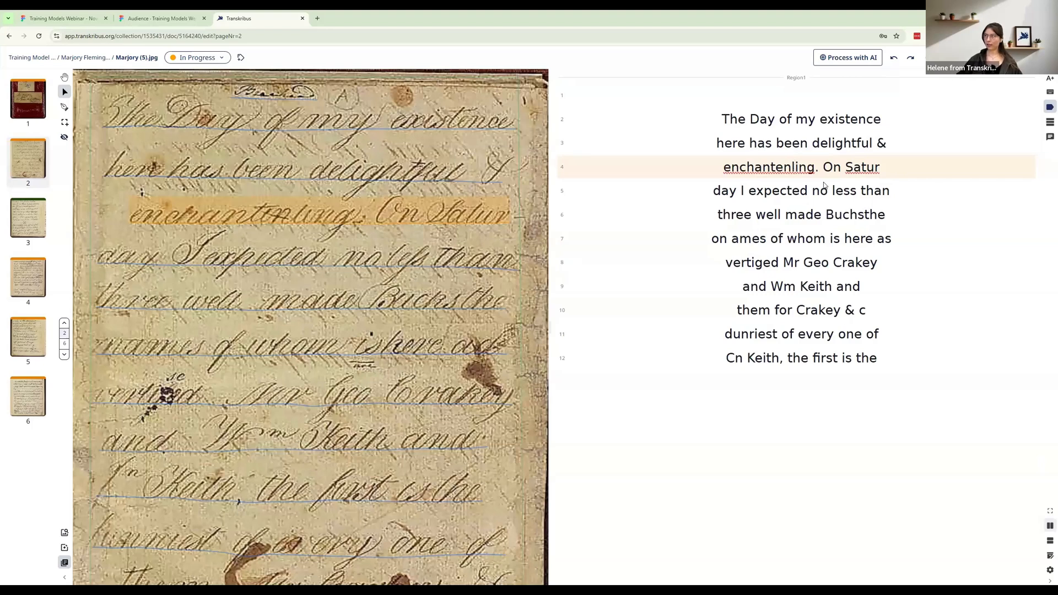
key(BackSpace)
text(t)
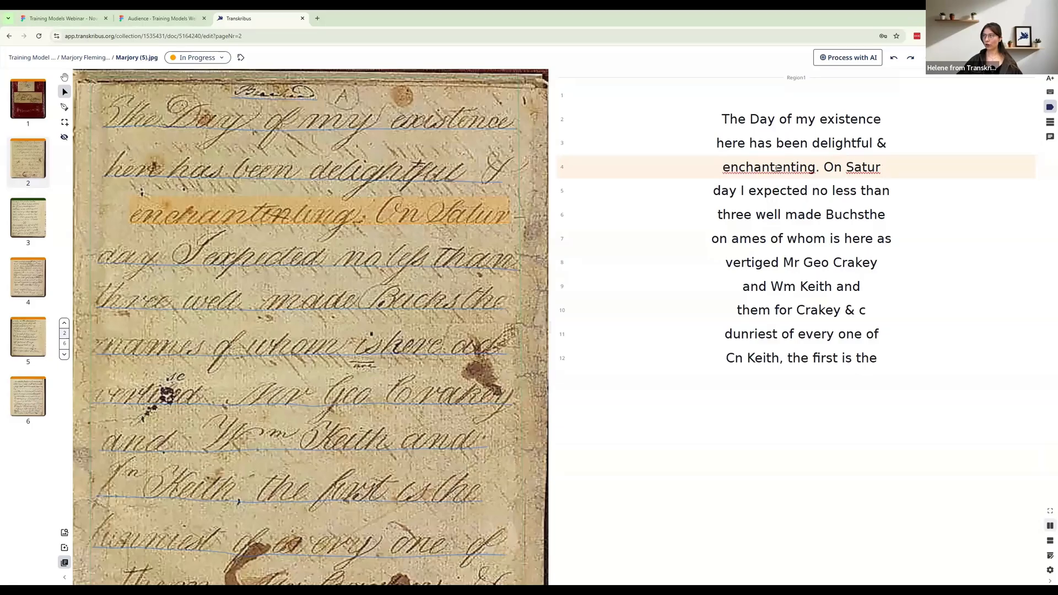
Turn tagging on and strike through the second "en" in "enchantenting" in line 4 of the transcription
drag(775, 168, 790, 168)
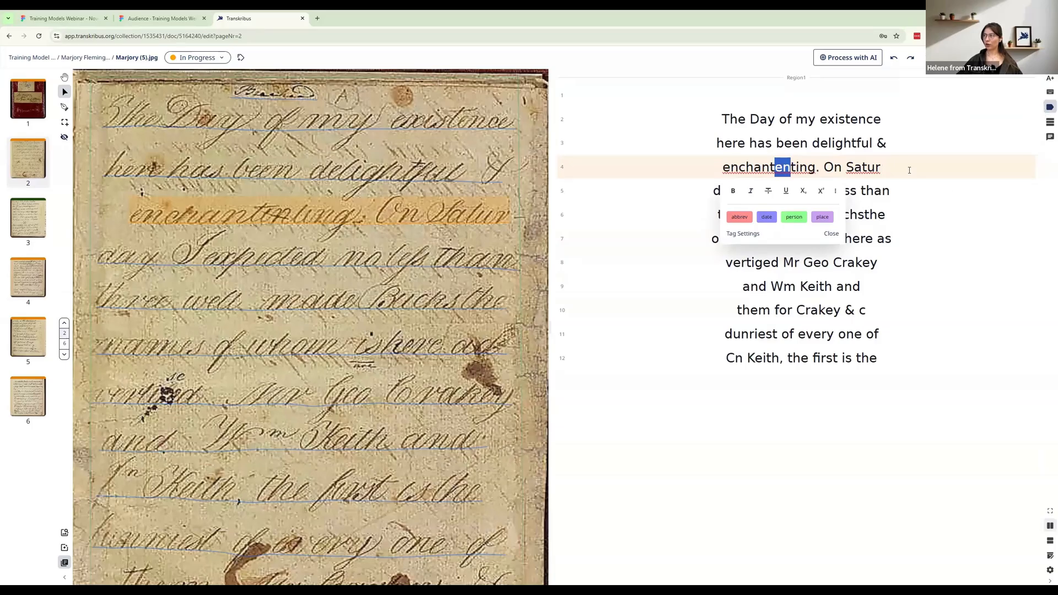
click(1049, 109)
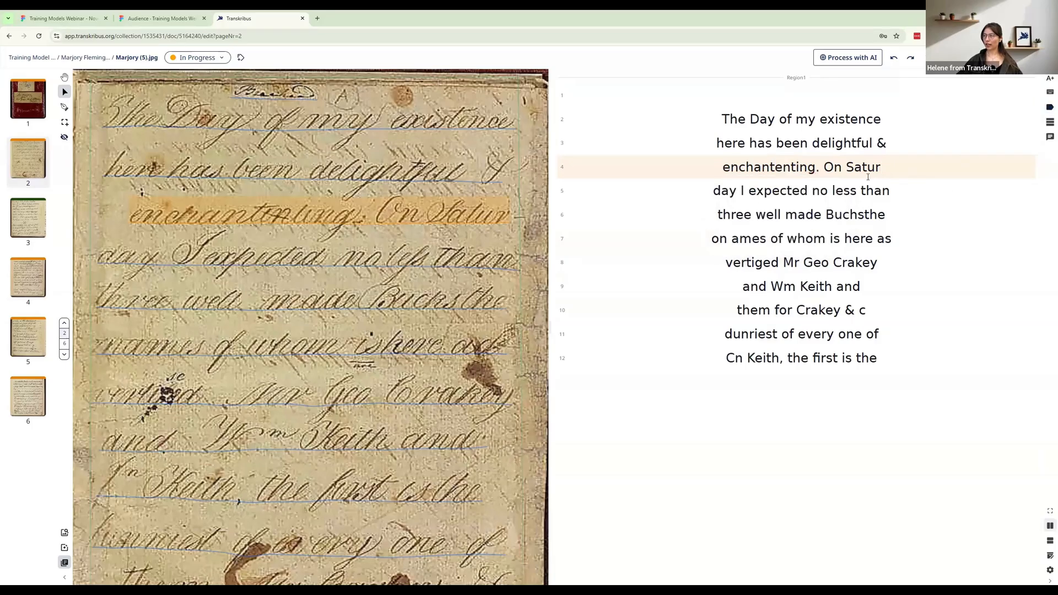
drag(790, 168, 775, 168)
click(1048, 108)
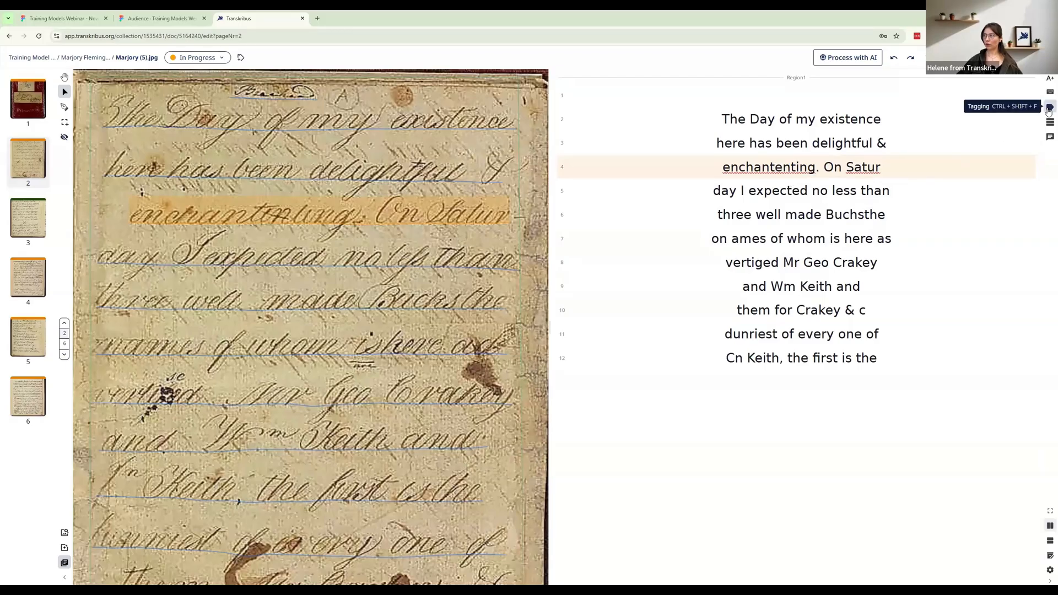
drag(790, 168, 775, 167)
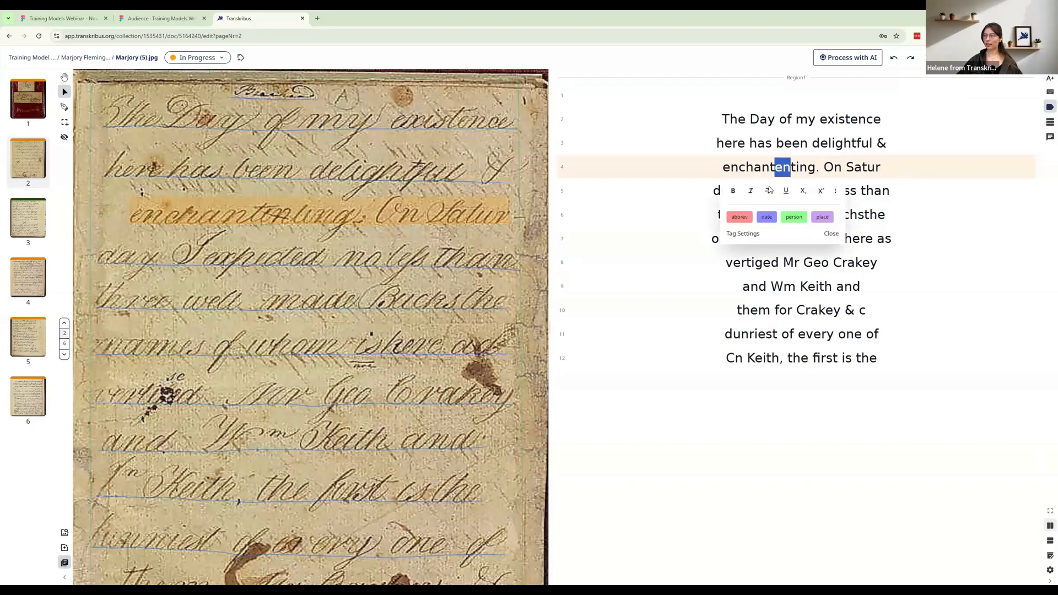
click(768, 192)
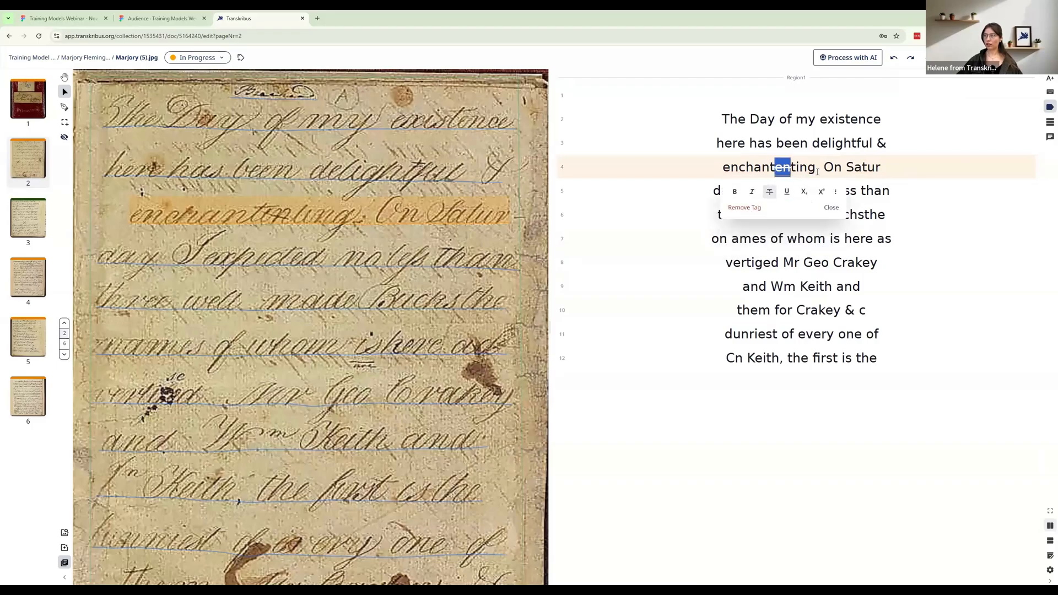
click(819, 172)
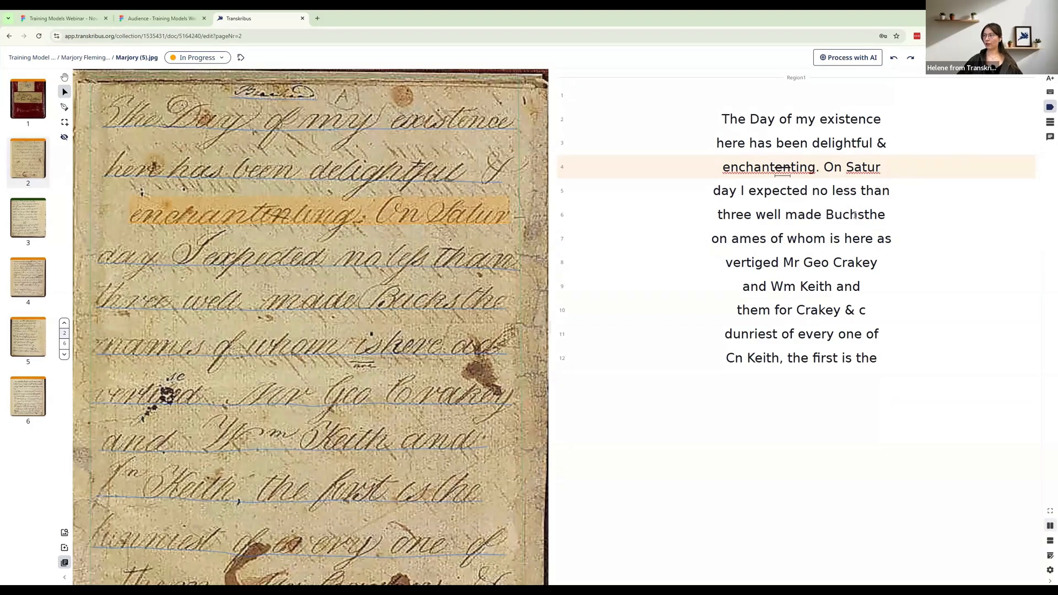
Correct "Buchsthe" to "Bucks the" in line 6 of the transcription
click(853, 215)
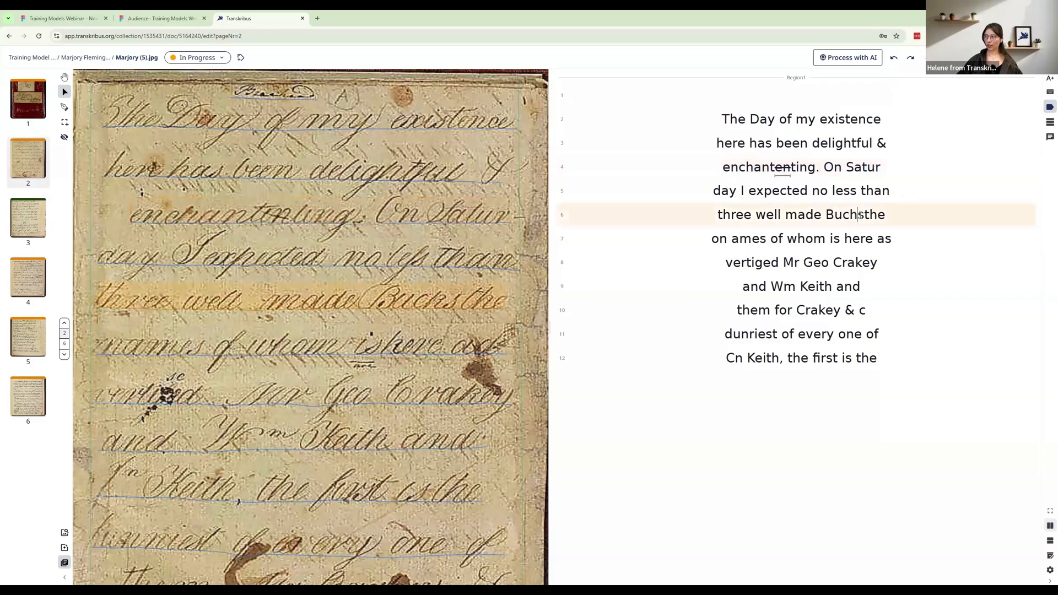
key(BackSpace)
text(ks)
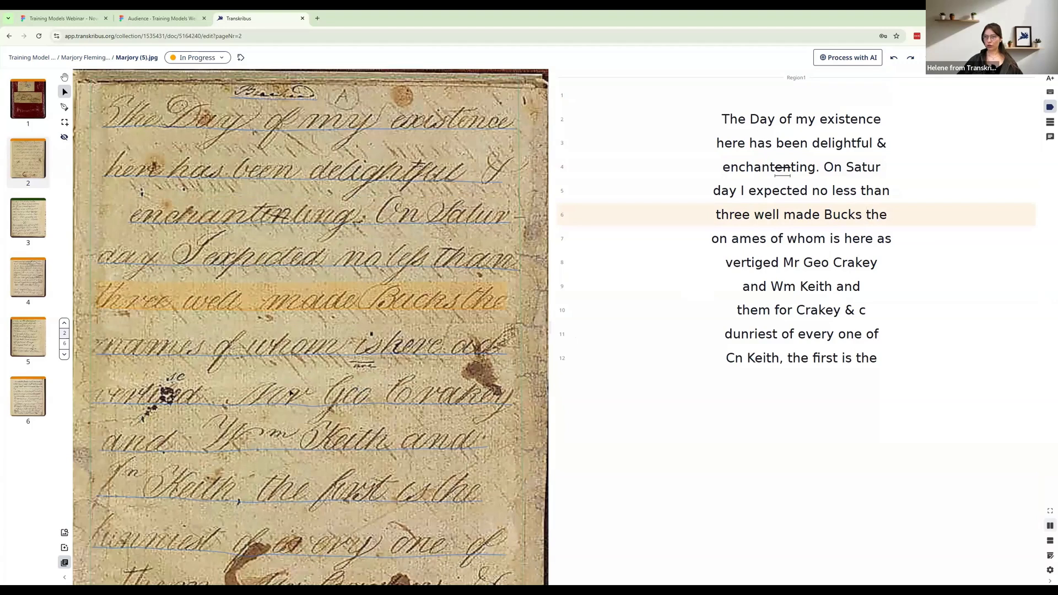
Make the unclear tag available in the tag settings and apply it to "ames" in line 7
click(154, 402)
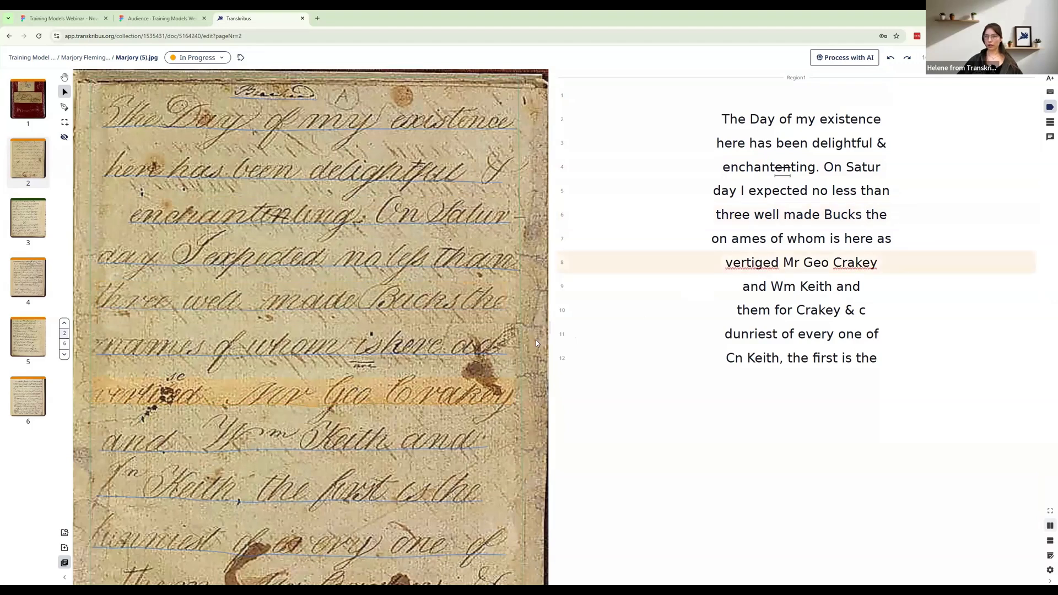
click(749, 237)
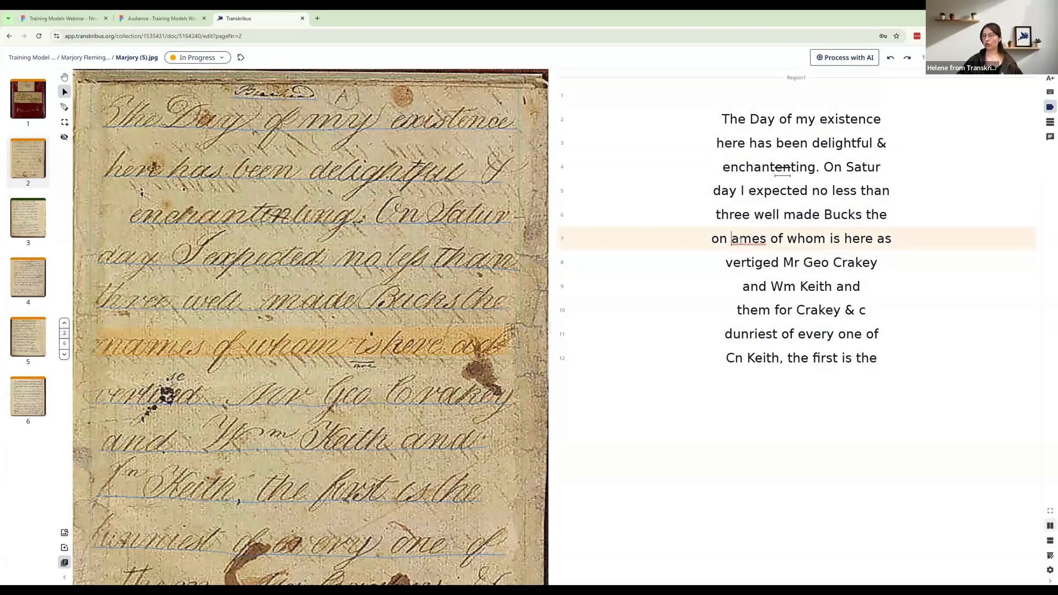
click(732, 238)
drag(768, 243, 733, 238)
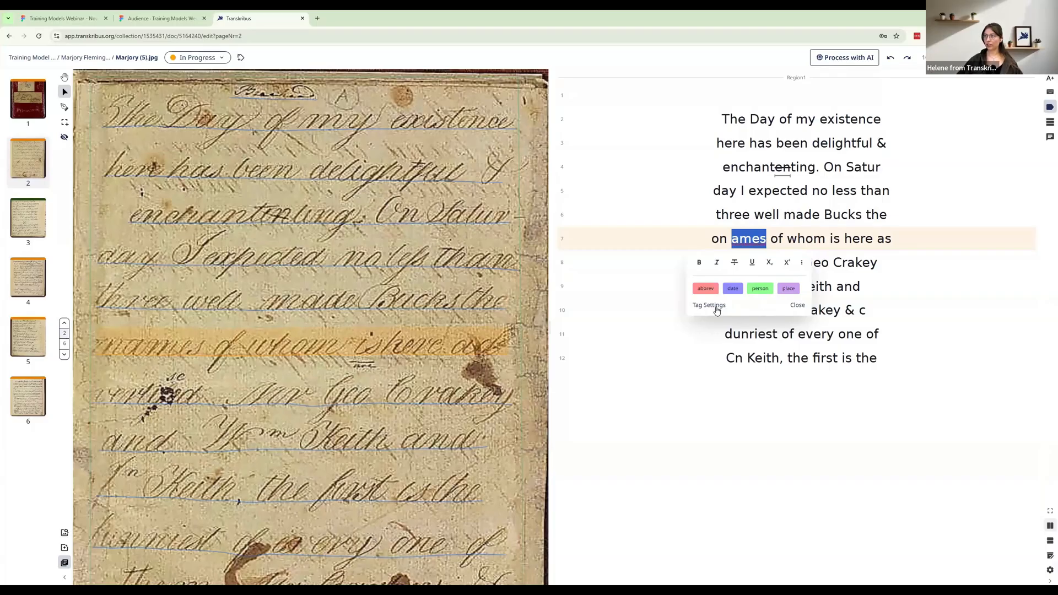
click(716, 307)
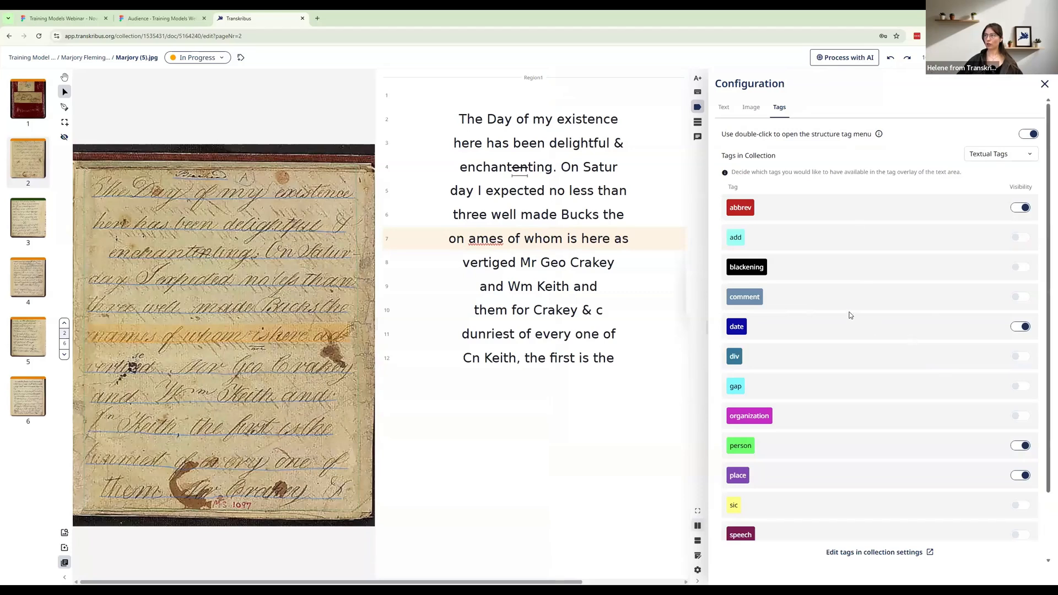
scroll(855, 322, down, 3)
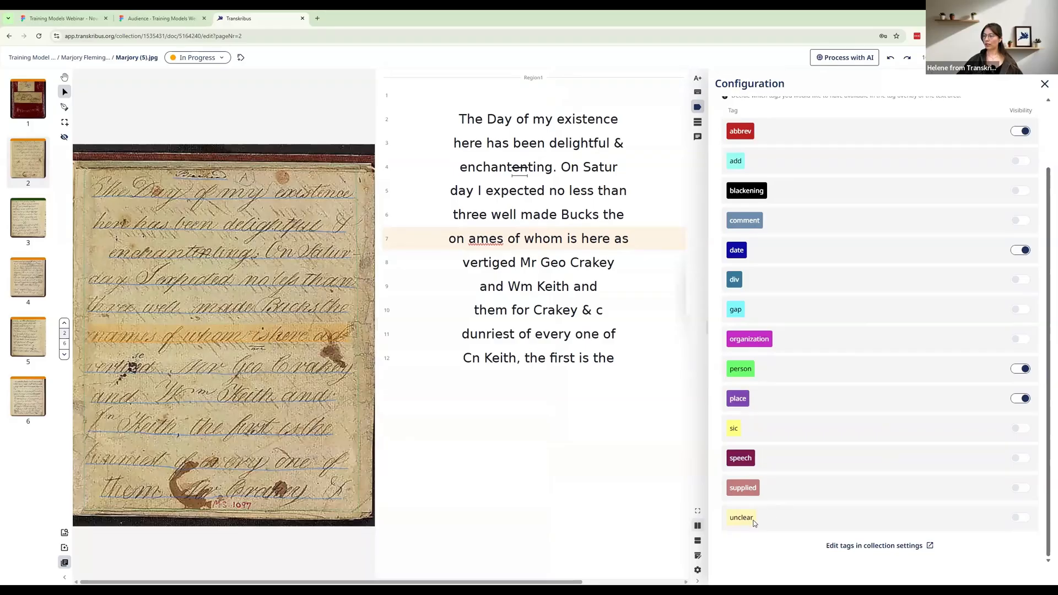
click(1016, 520)
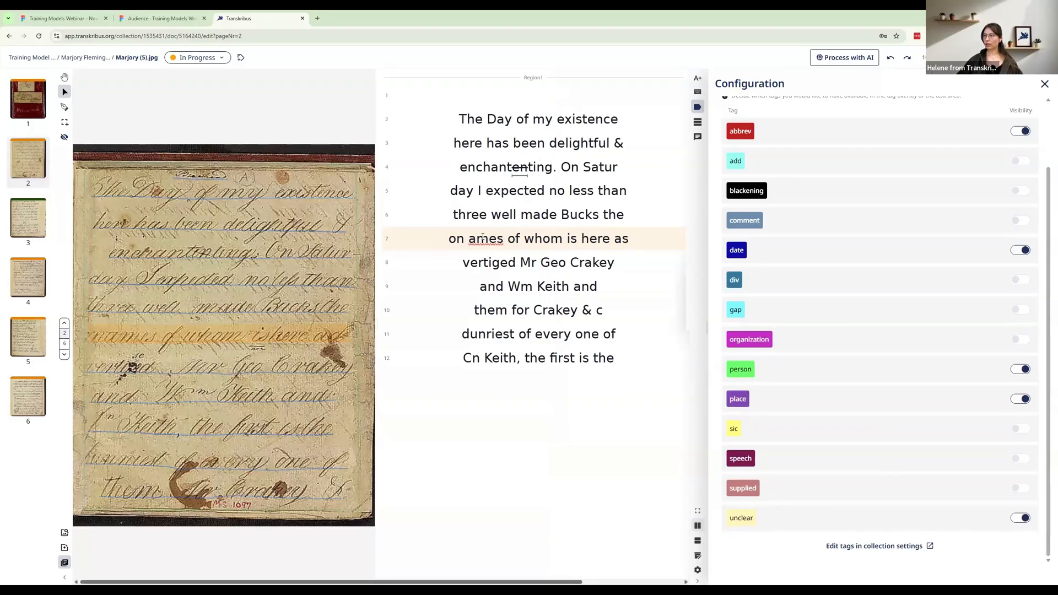
drag(469, 240, 504, 240)
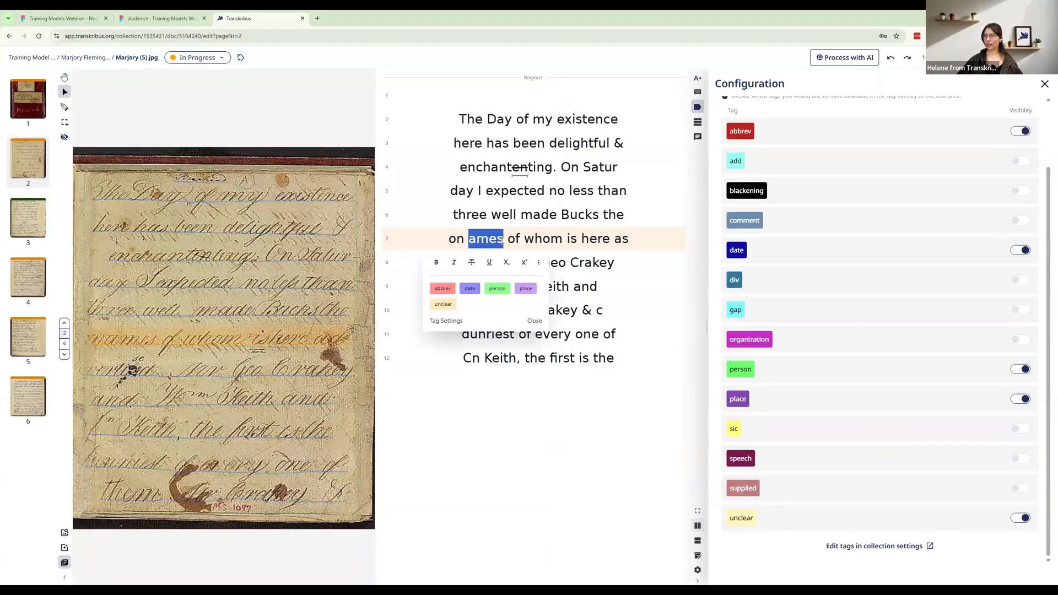
click(444, 305)
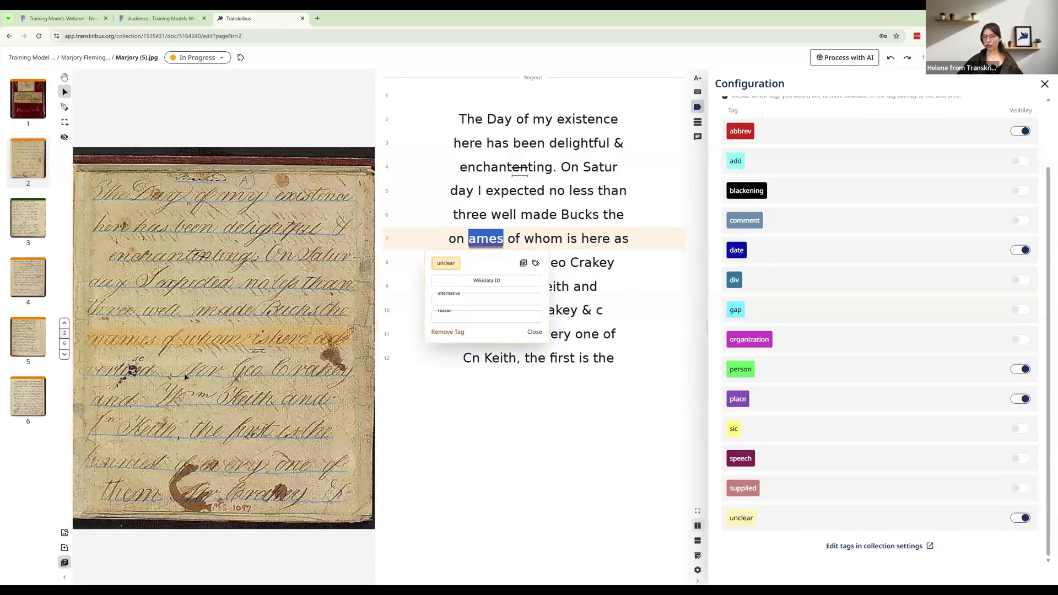
Make the gap tag available in the tag settings and insert a gap after "vertiged" in line 8
scroll(140, 378, up, 3)
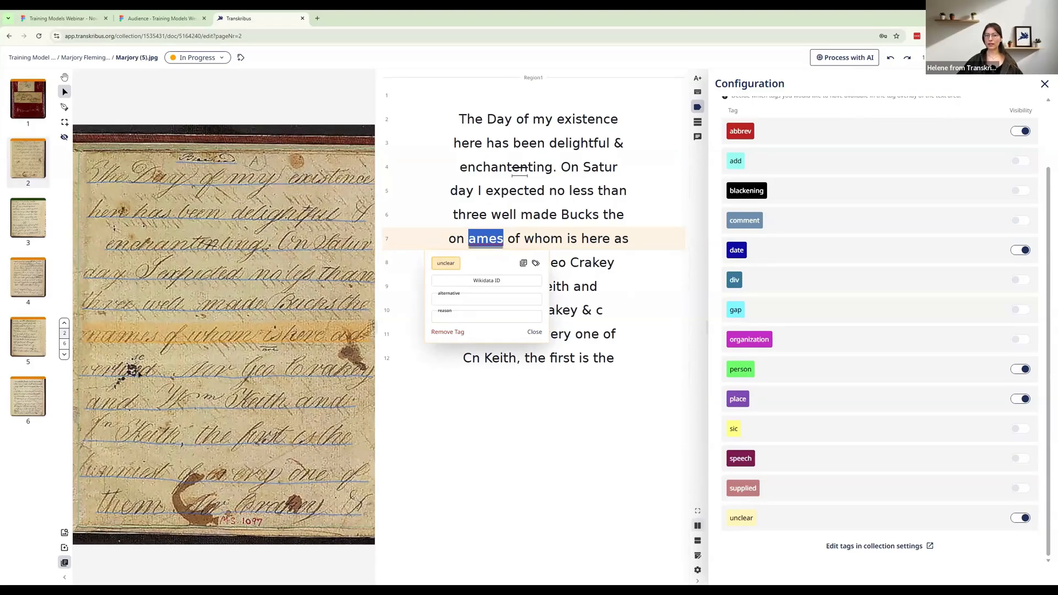
scroll(157, 395, up, 3)
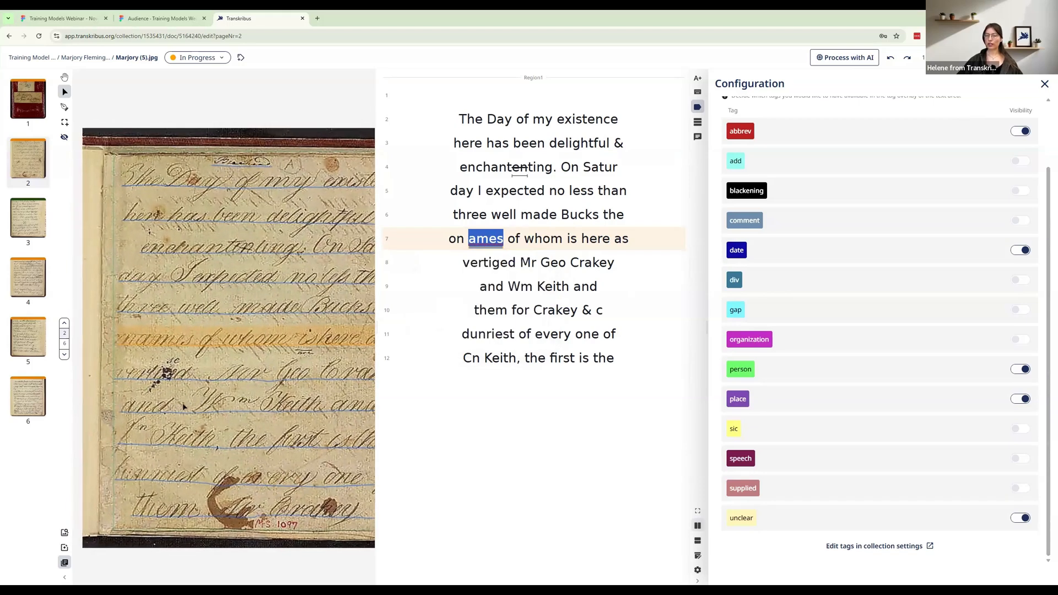
drag(182, 404, 170, 383)
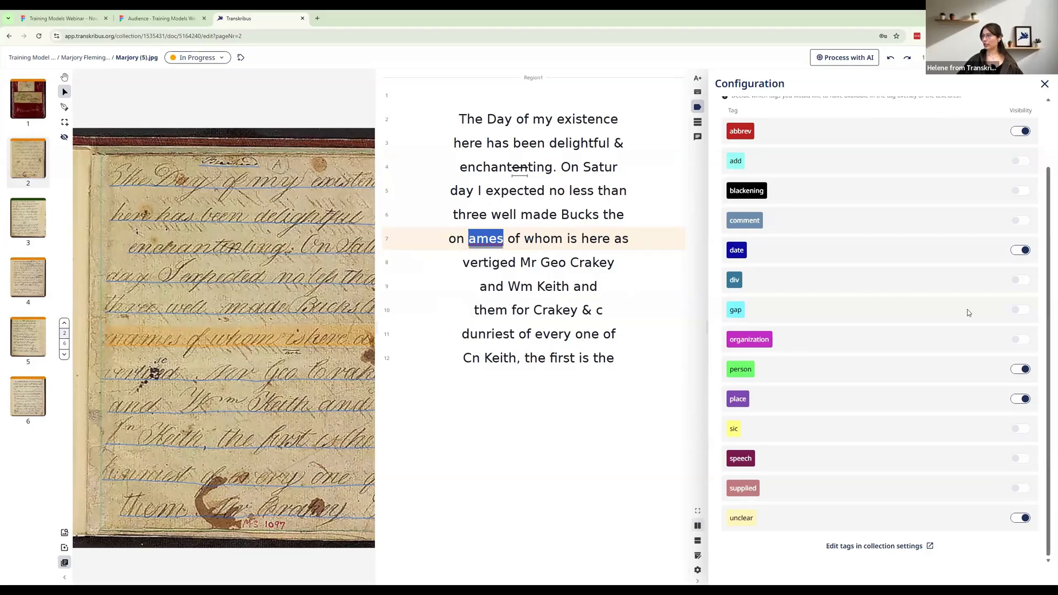
click(1015, 311)
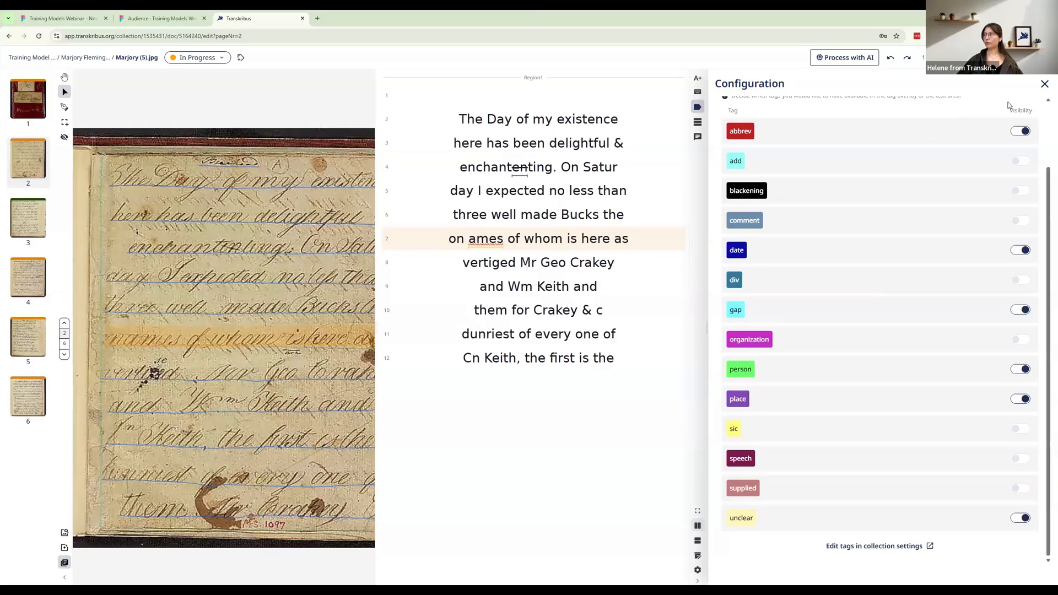
click(1044, 83)
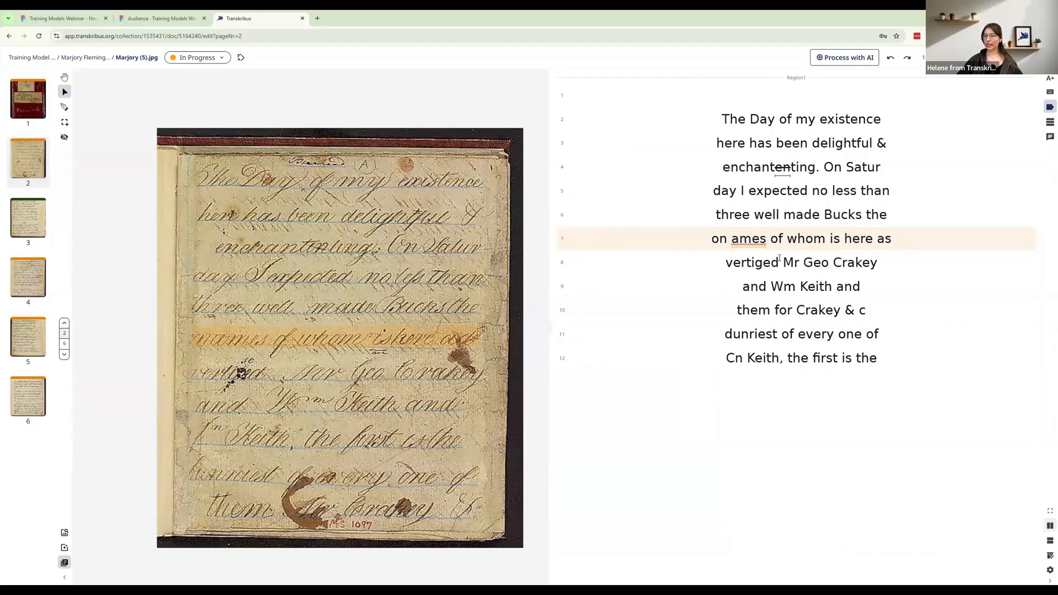
drag(779, 263, 800, 263)
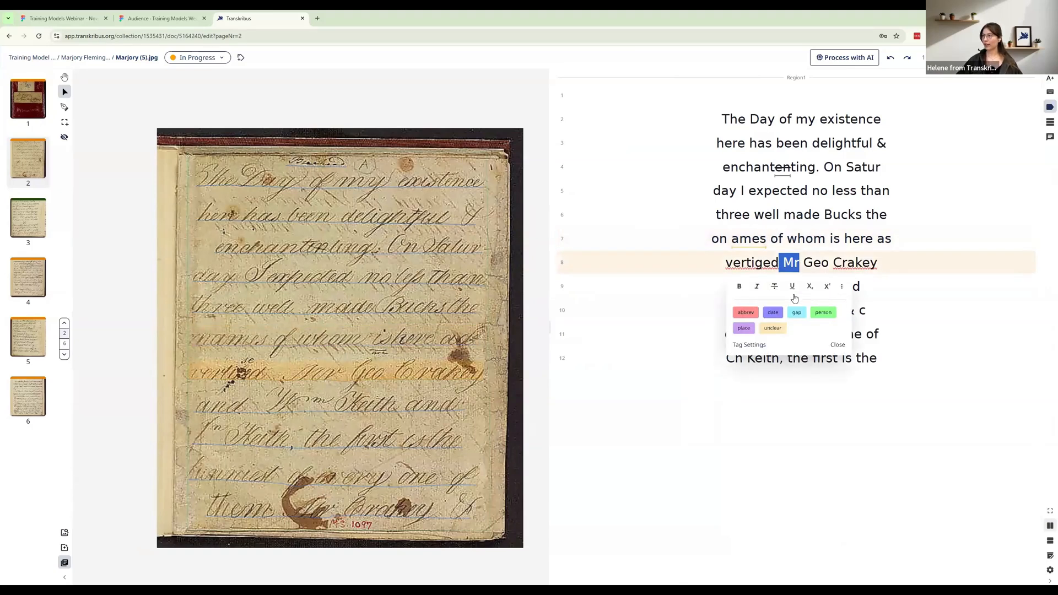
click(797, 313)
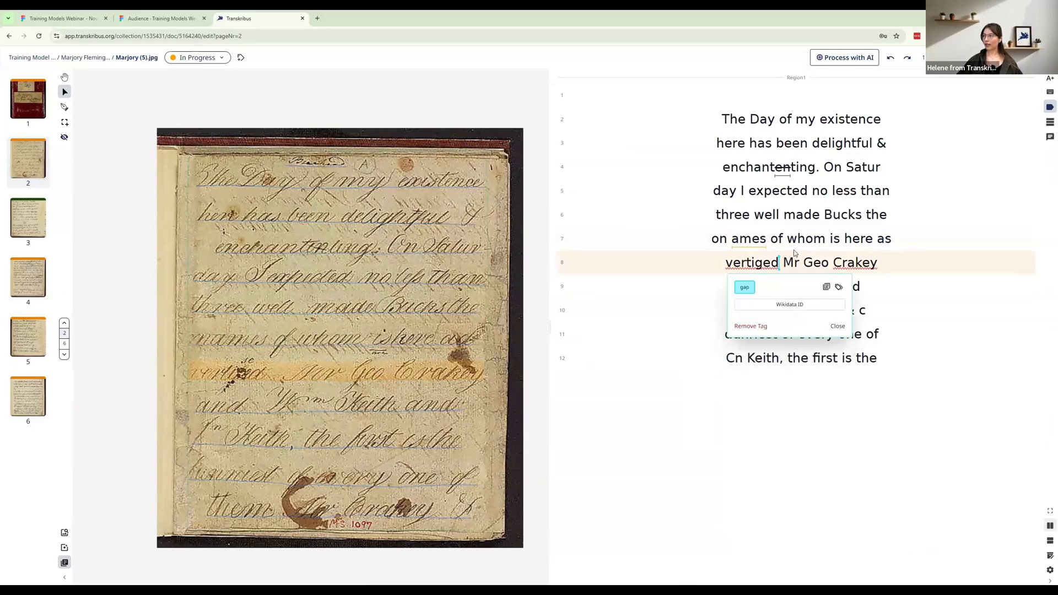
Check the details of the unclear tag on "ames" in line 7 and look over the enlarged page image
click(744, 248)
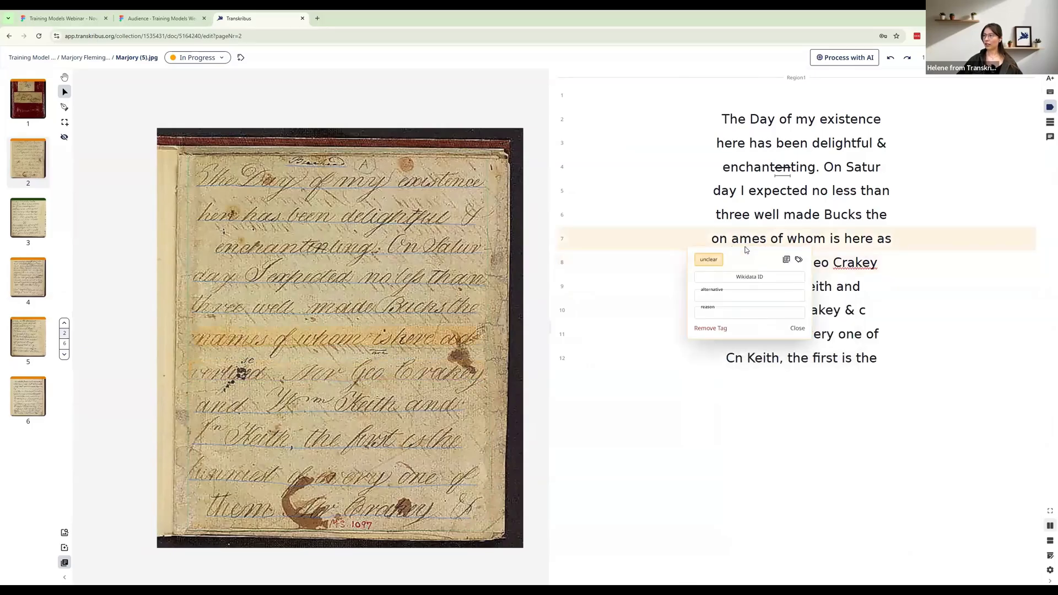
click(738, 239)
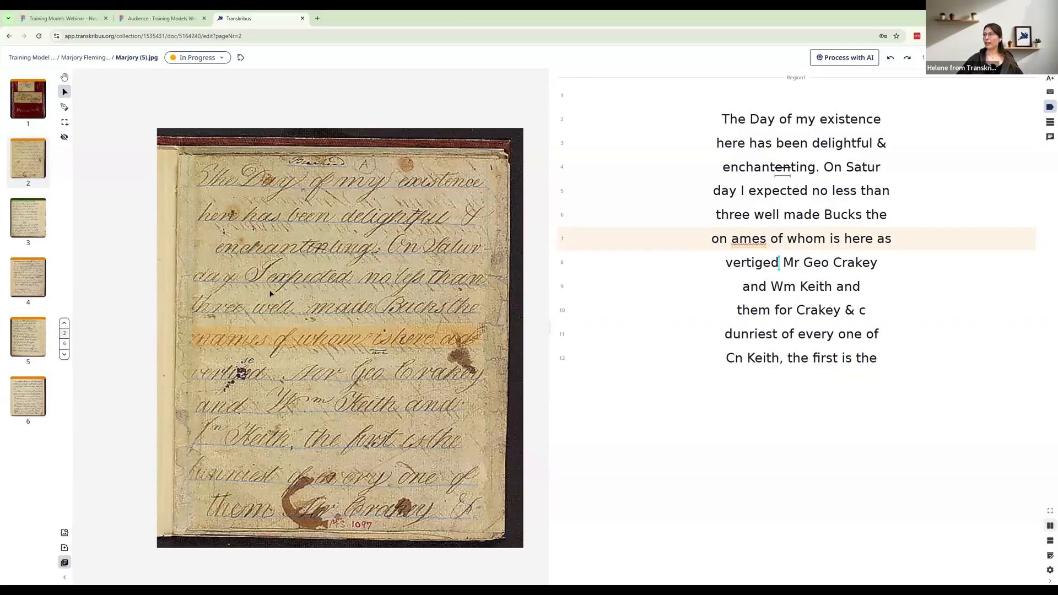
scroll(270, 293, up, 4)
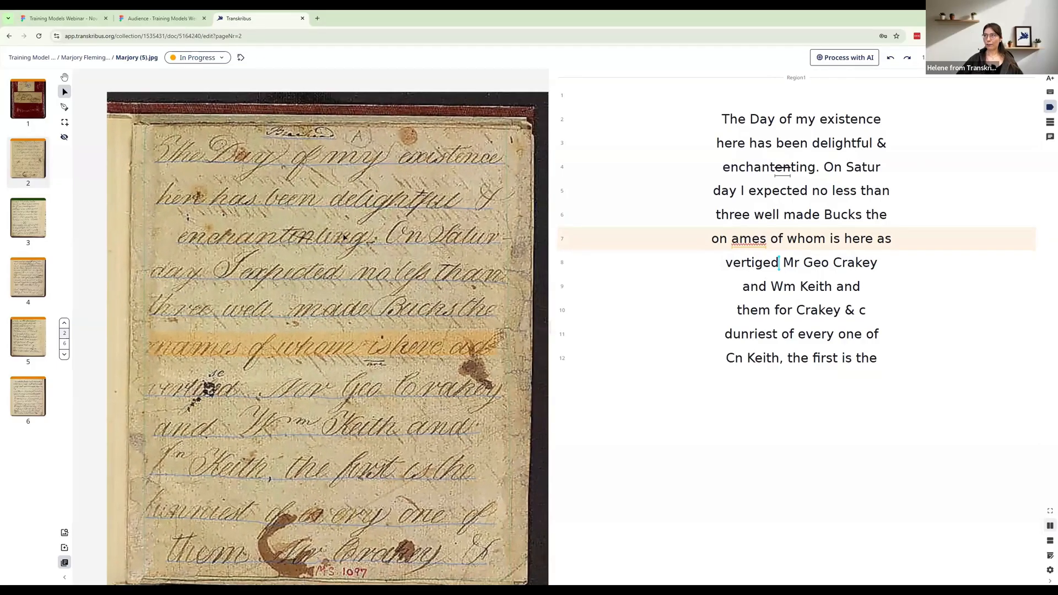
drag(343, 237, 334, 219)
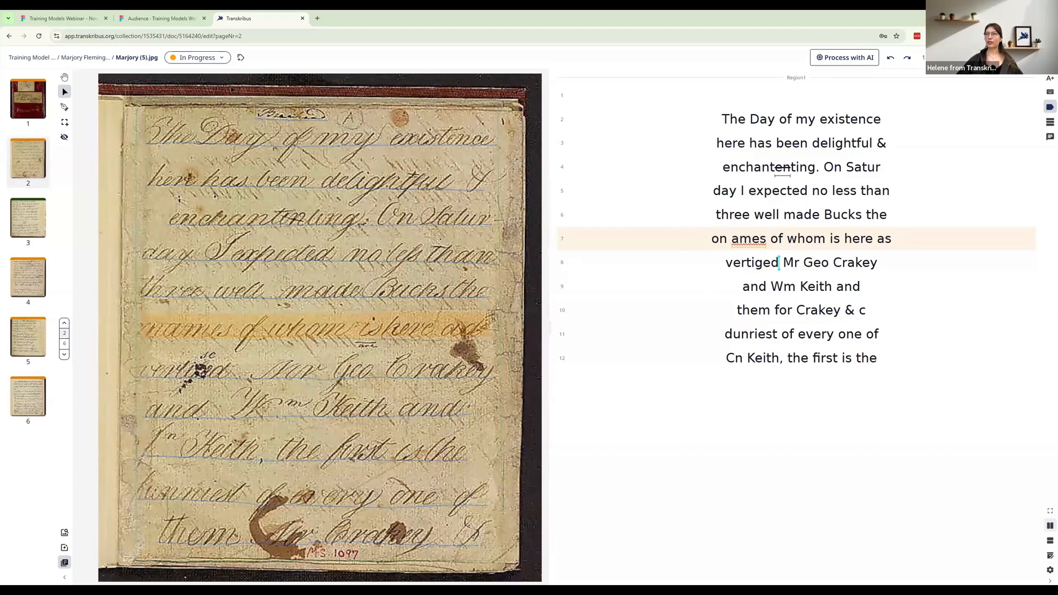
Set the page's status to Ground Truth and return to the diary's page overview
click(221, 59)
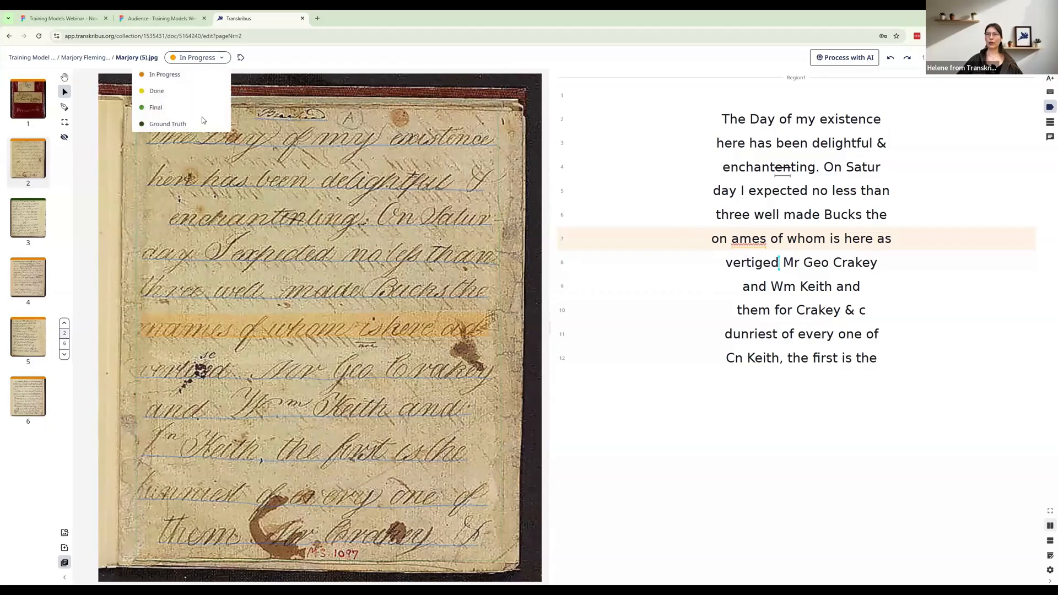
click(168, 125)
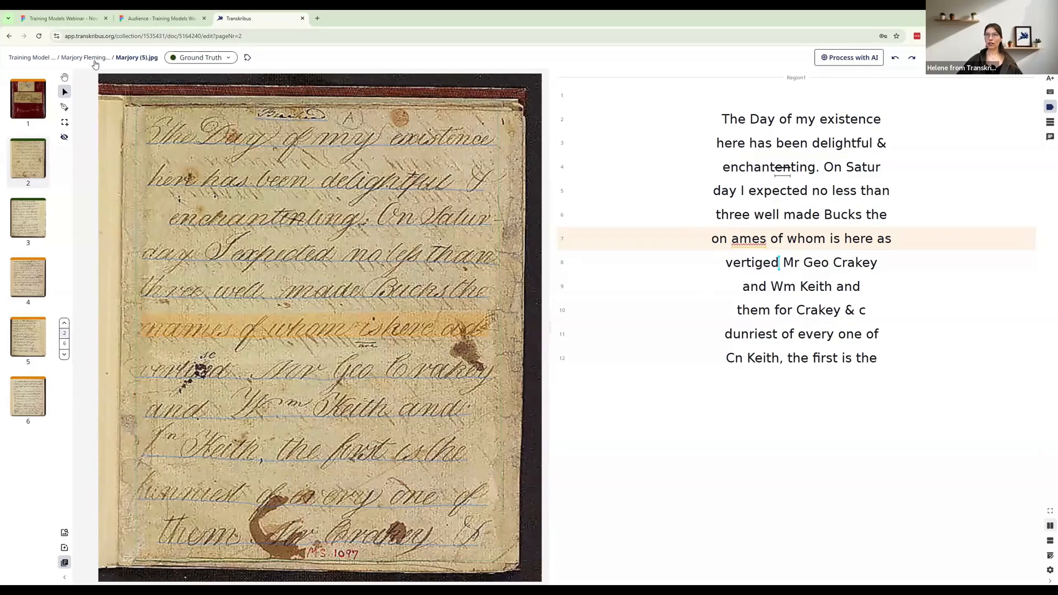
click(94, 63)
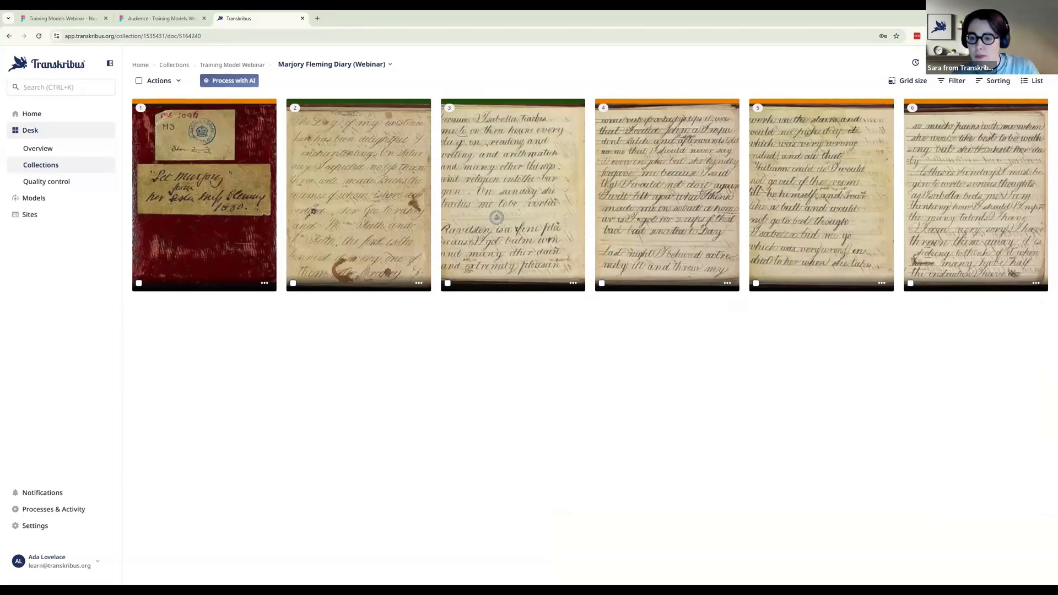
Reopen page 2 of the diary in the editor and look over its handwritten lines
click(376, 243)
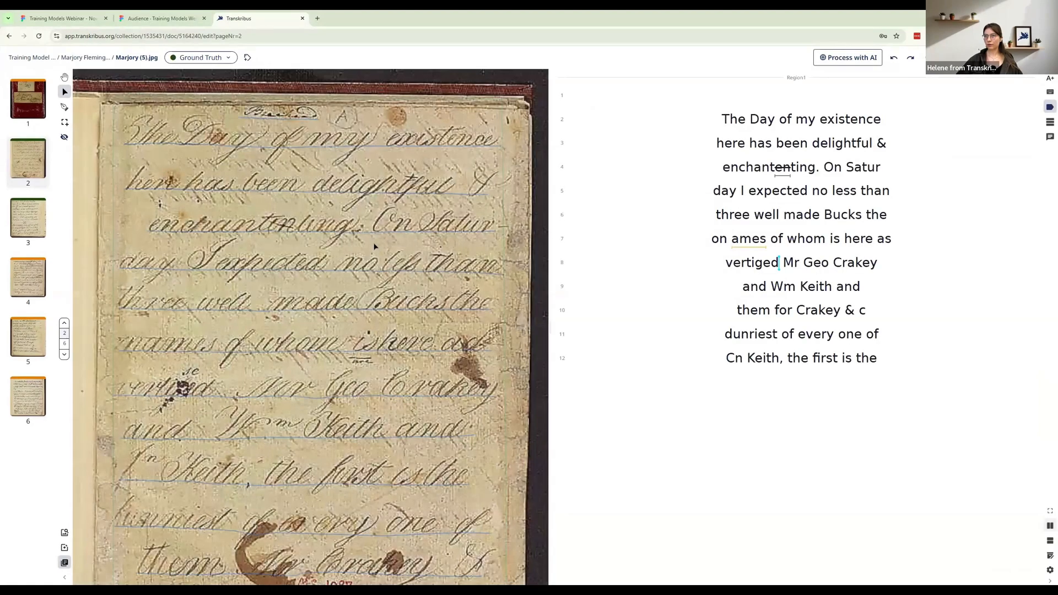
drag(362, 243, 354, 234)
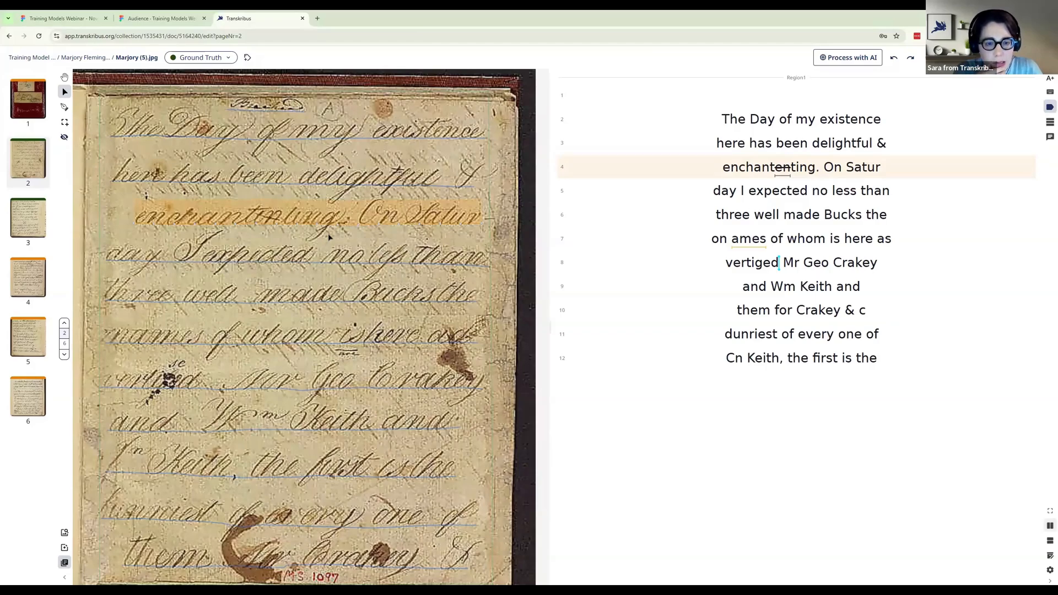
scroll(328, 267, down, 2)
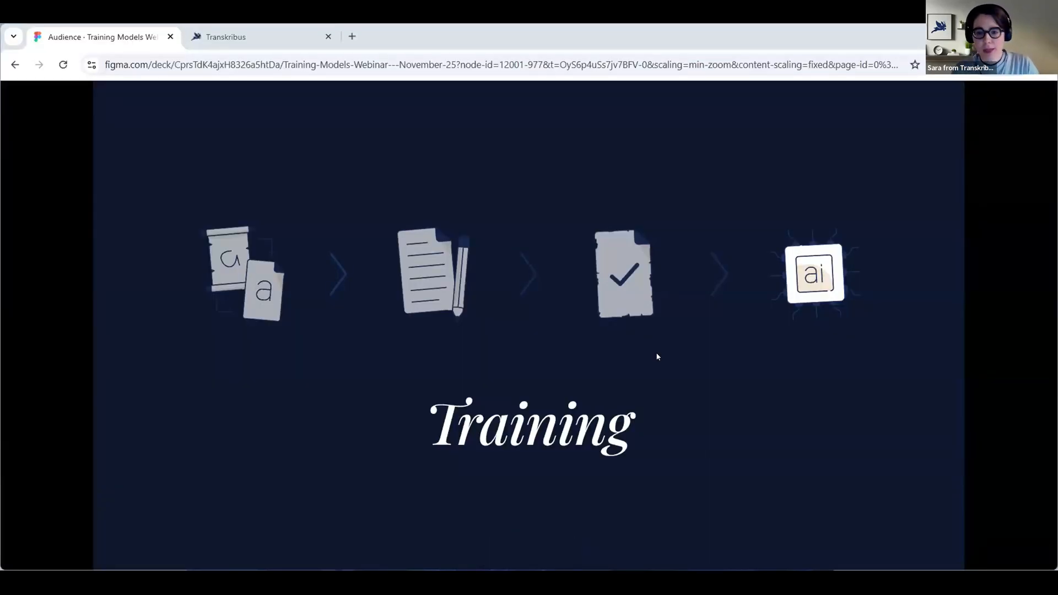
key(Right)
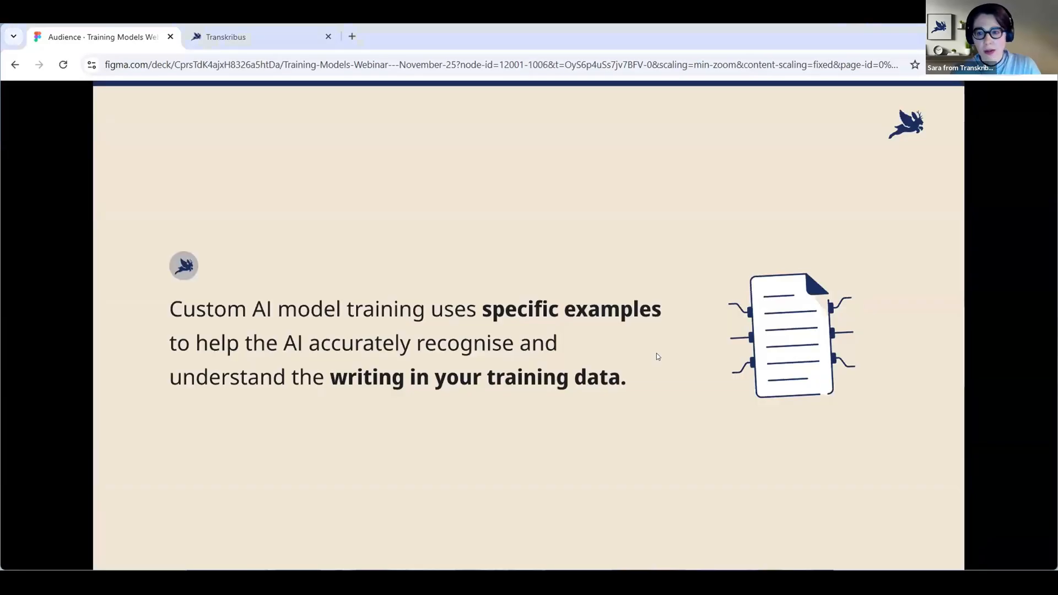
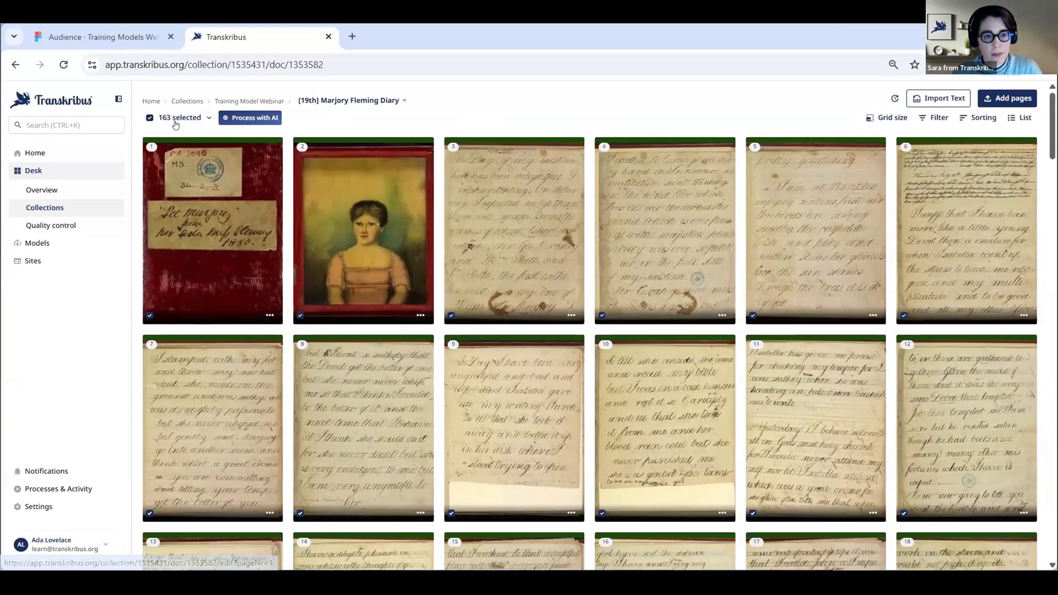
Set up the training of a text recognition model with all selected pages of the diary
click(174, 119)
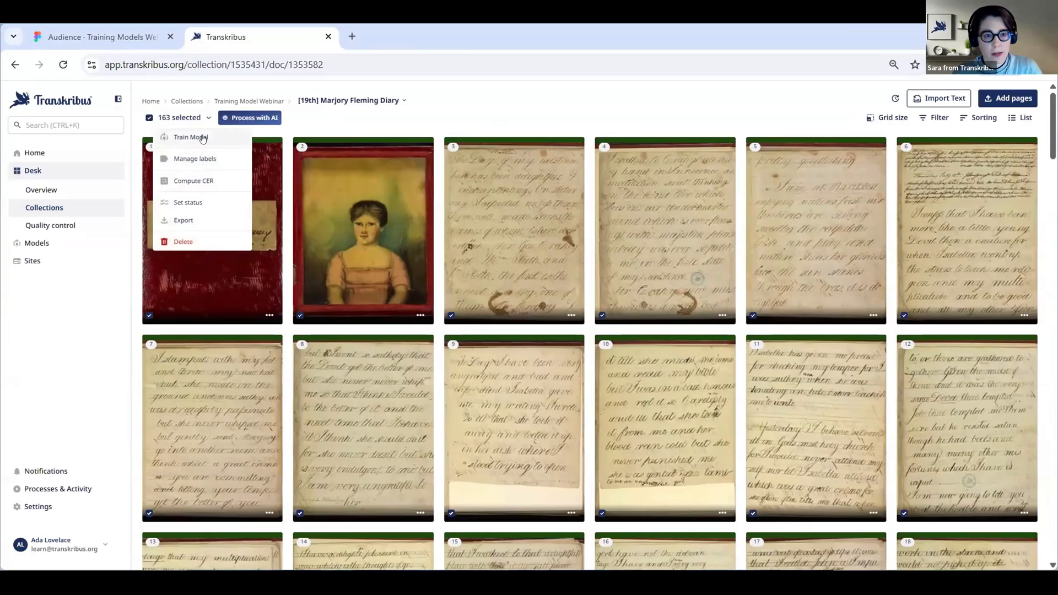
click(207, 140)
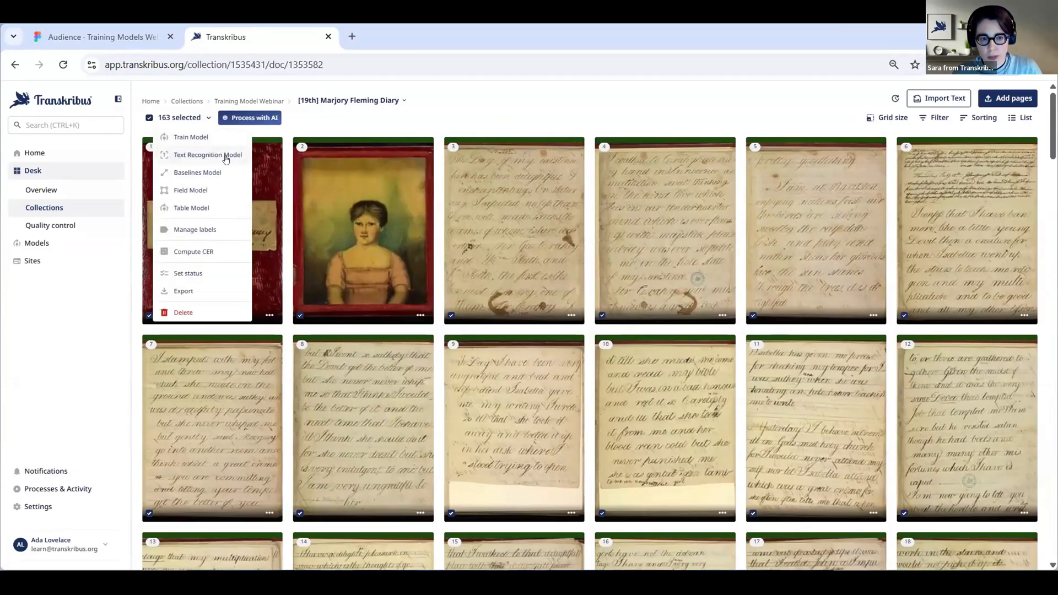
click(226, 160)
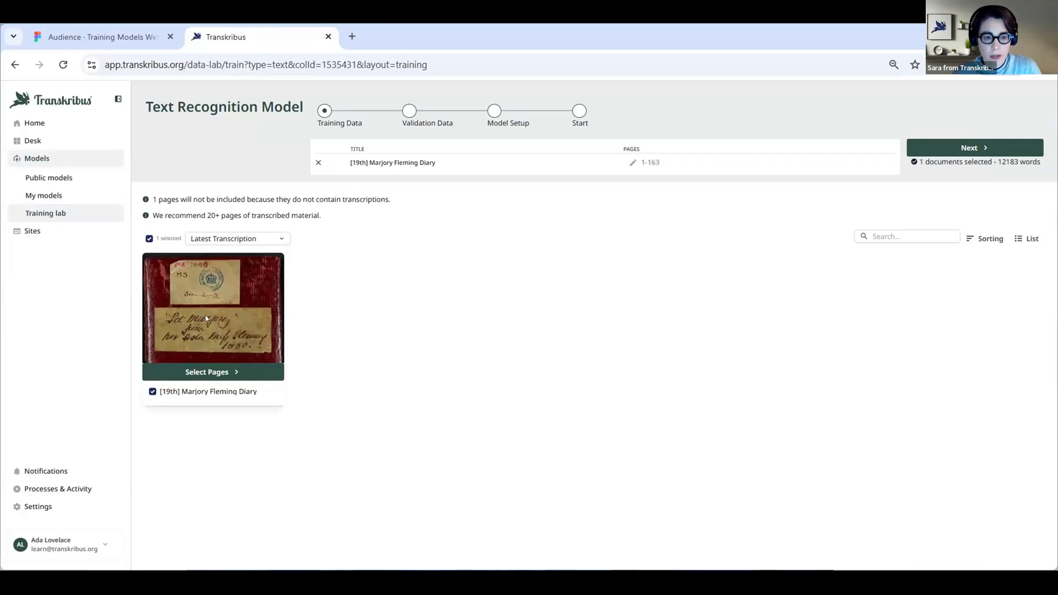
Look over the diary's pages in the training set and check the transcription version options
click(236, 373)
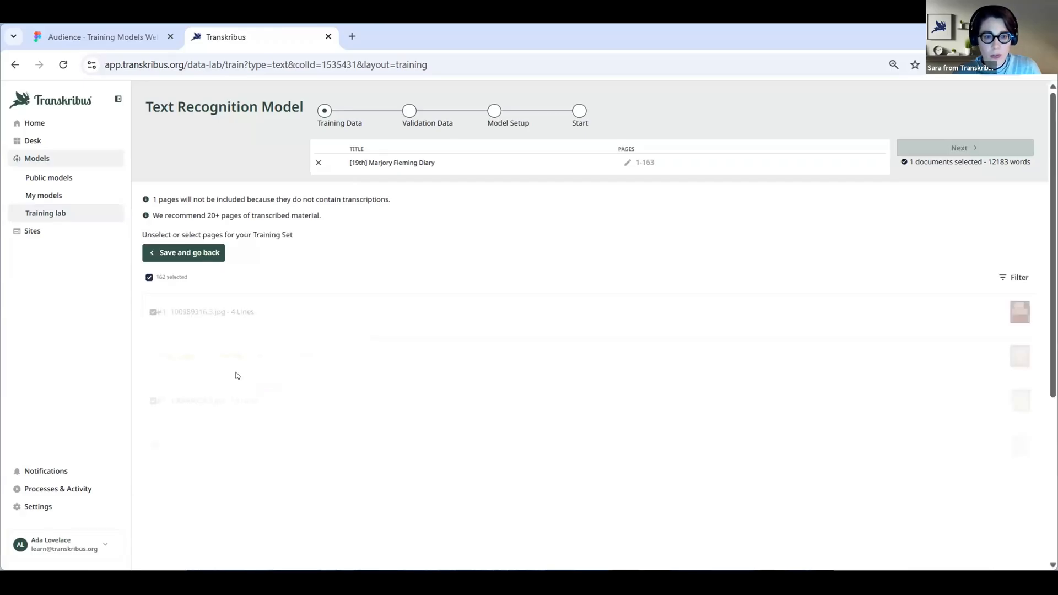
scroll(341, 322, down, 1)
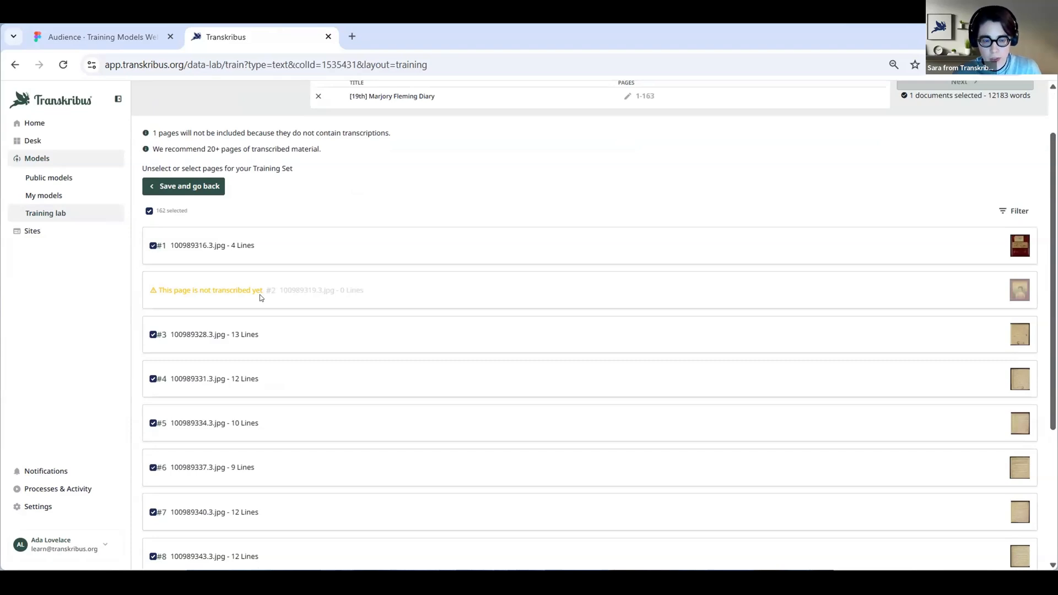
scroll(259, 294, up, 1)
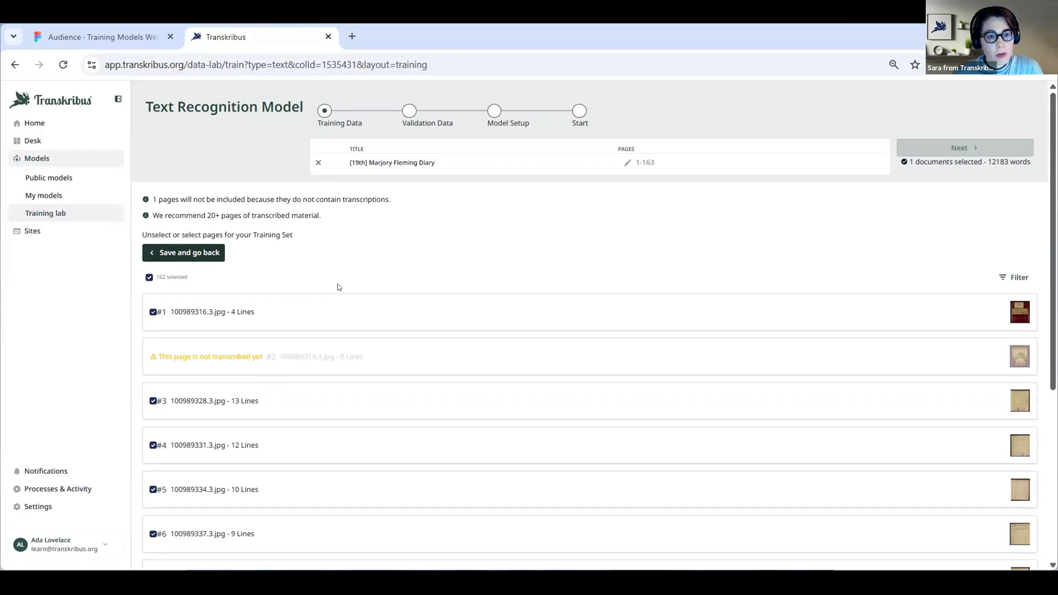
click(280, 239)
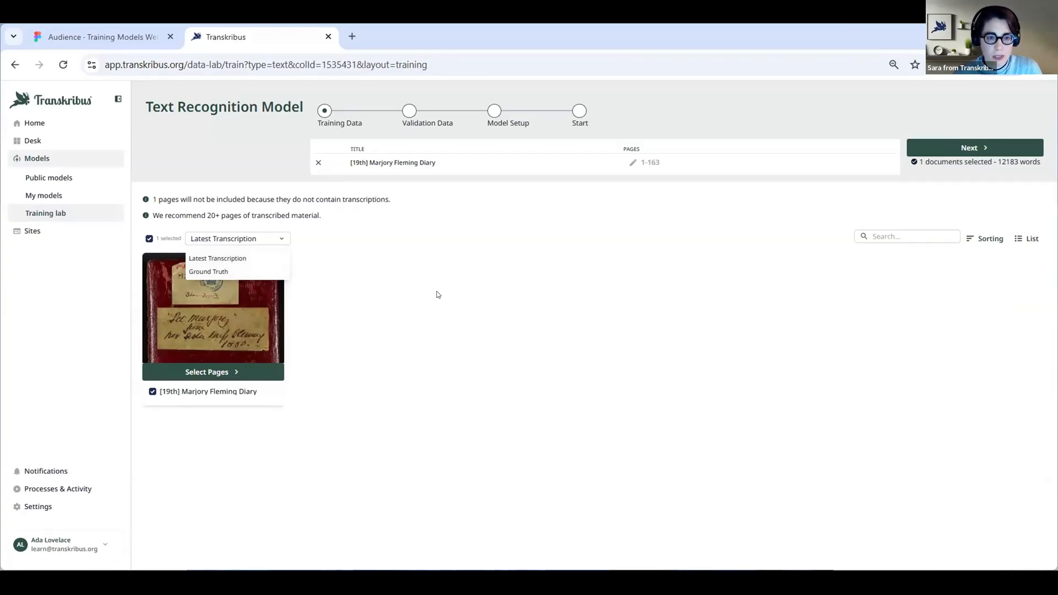
click(297, 326)
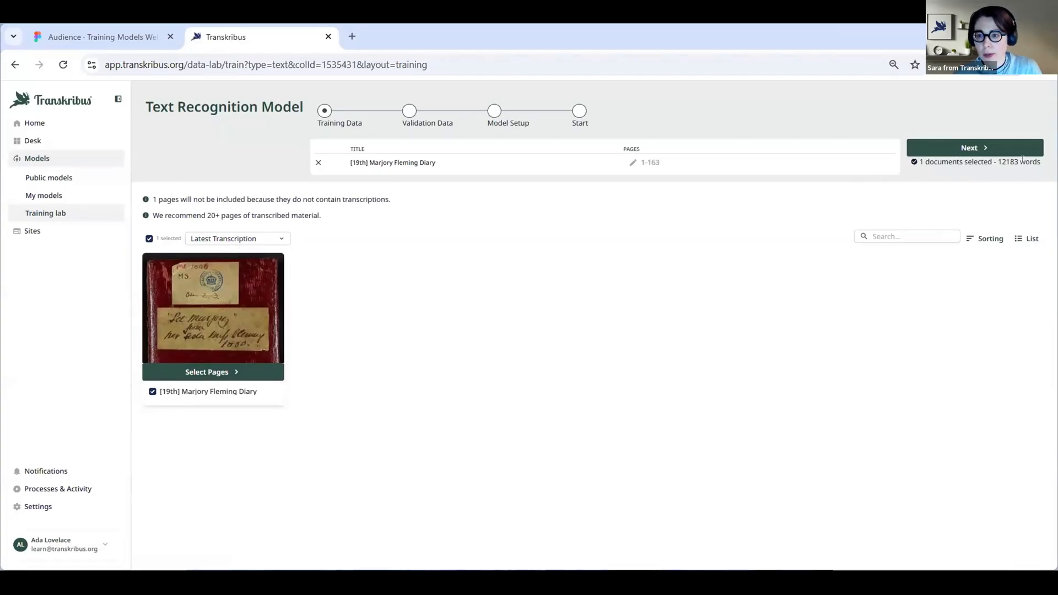
Accept the training data, proceed to the model setup and name the model "Diary Model"
click(971, 149)
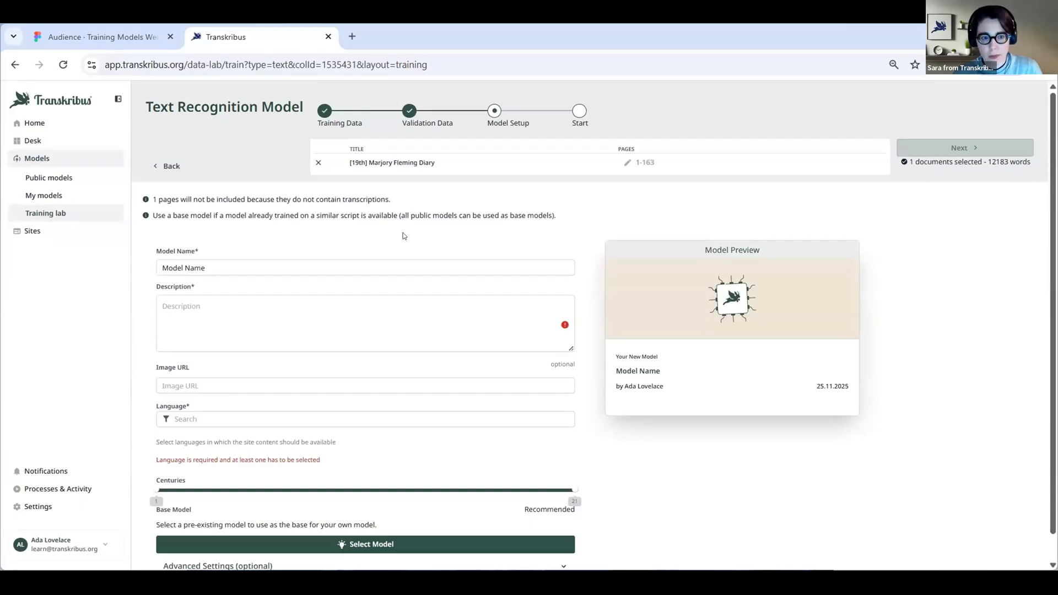
click(285, 261)
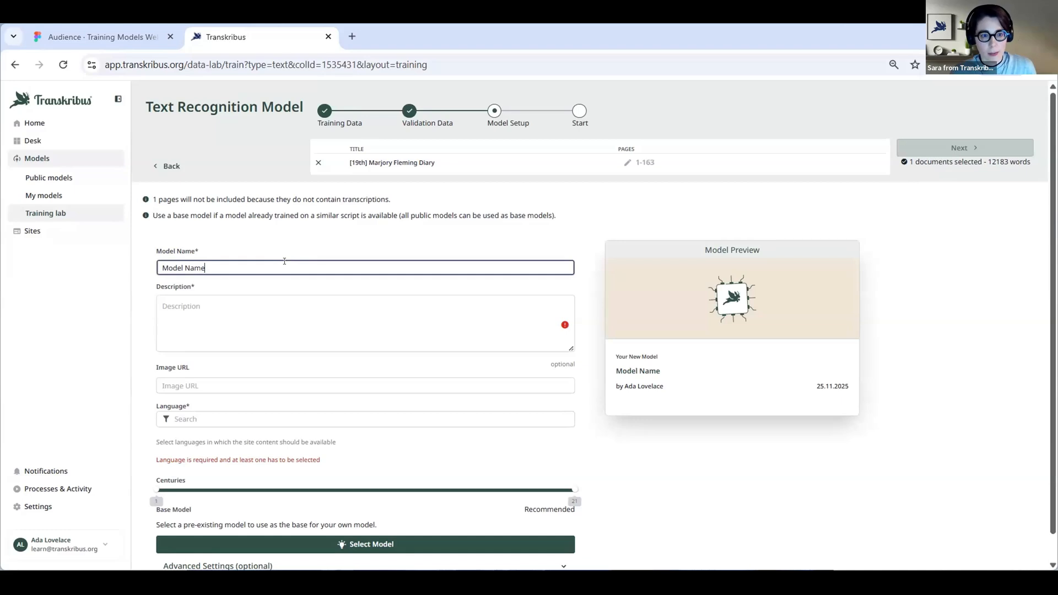
drag(210, 262, 142, 261)
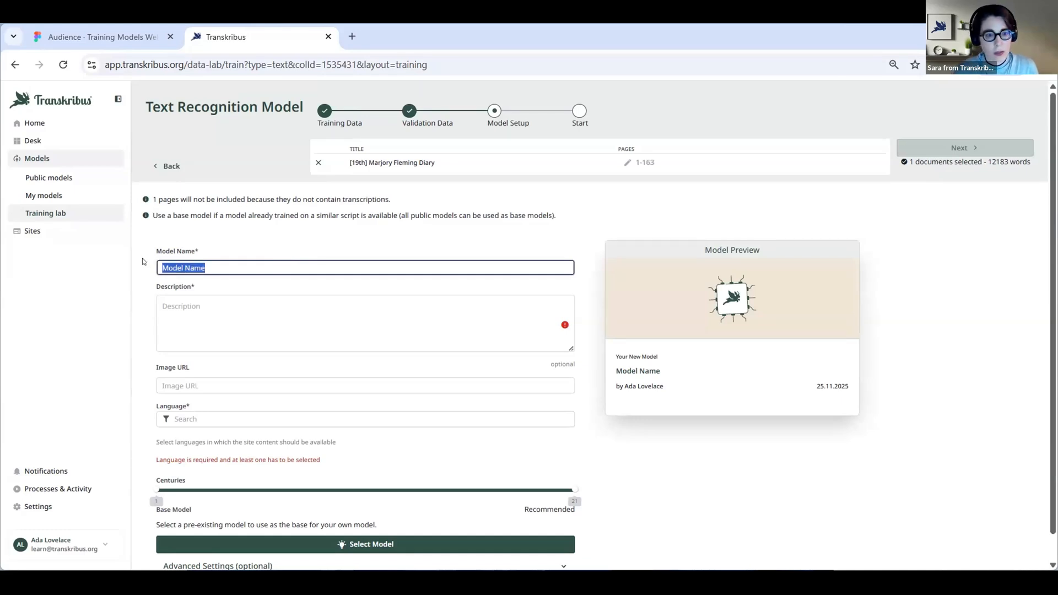
key(BackSpace)
text(D)
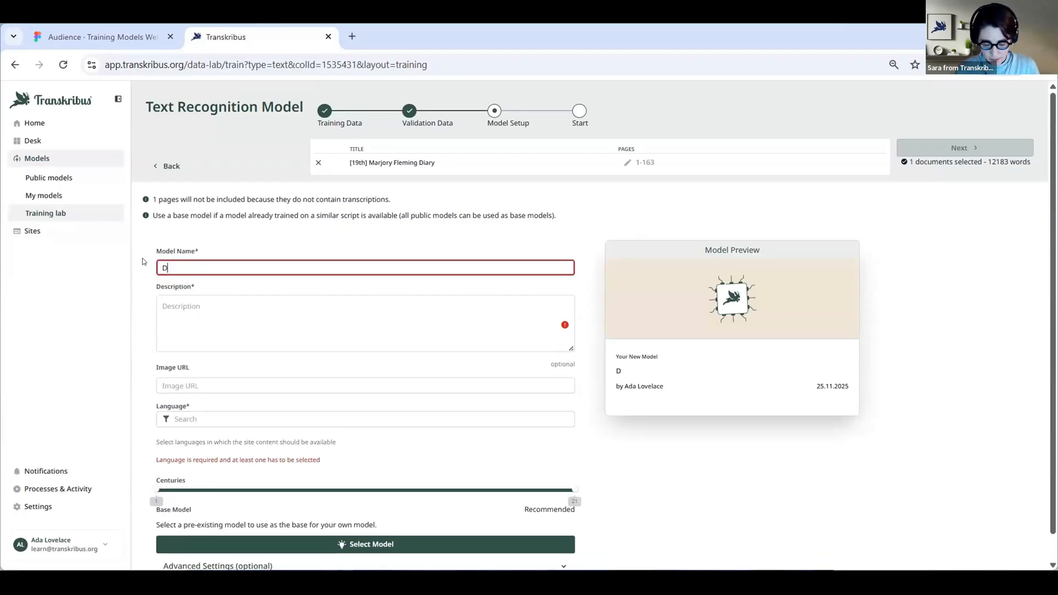
text(iary Model)
Enter "English Diary..." as the model's description
click(175, 308)
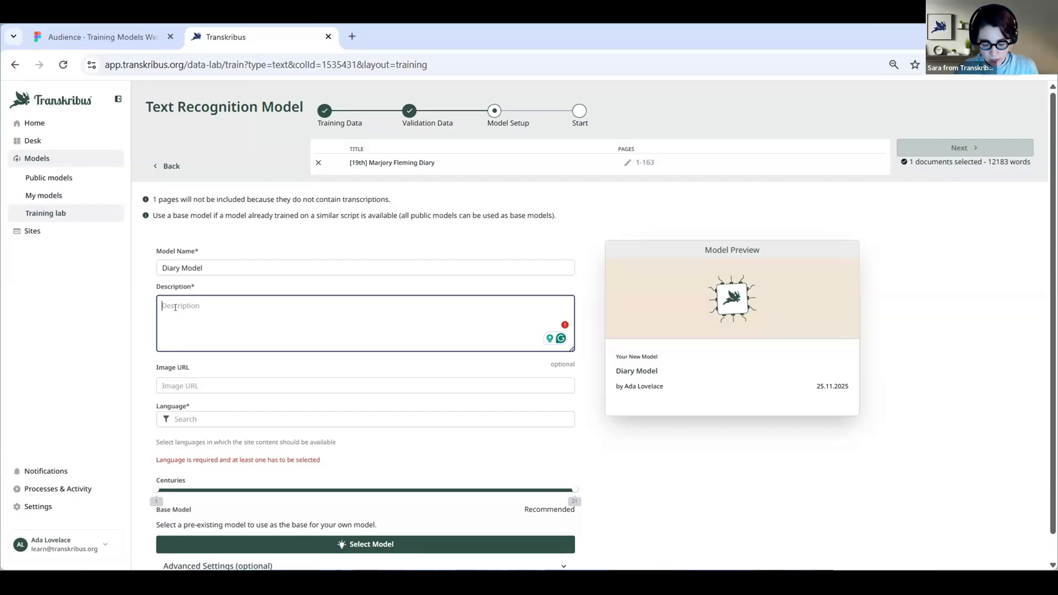
text(English )
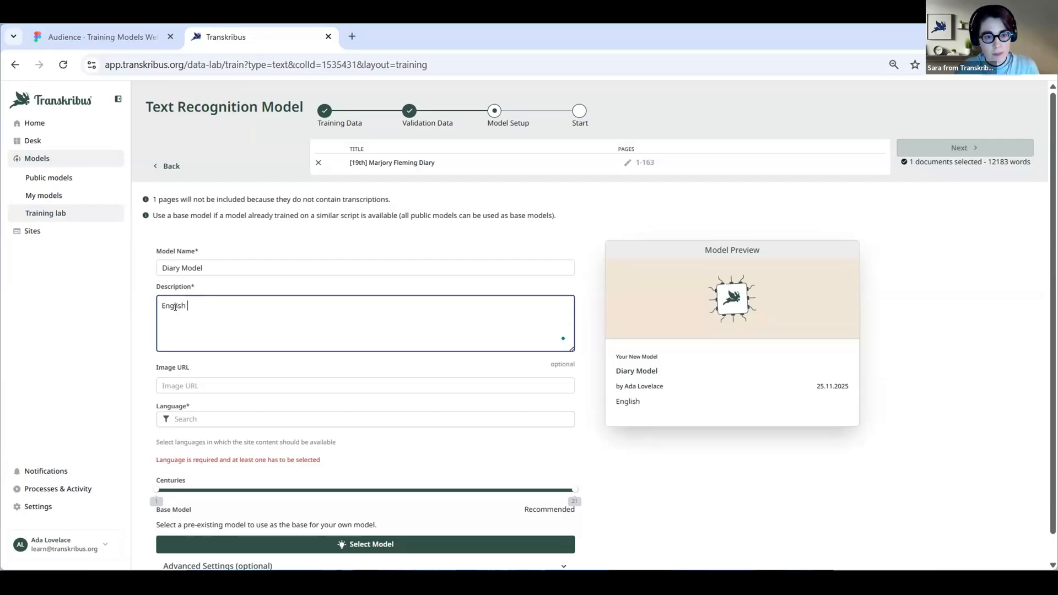
text(Diary)
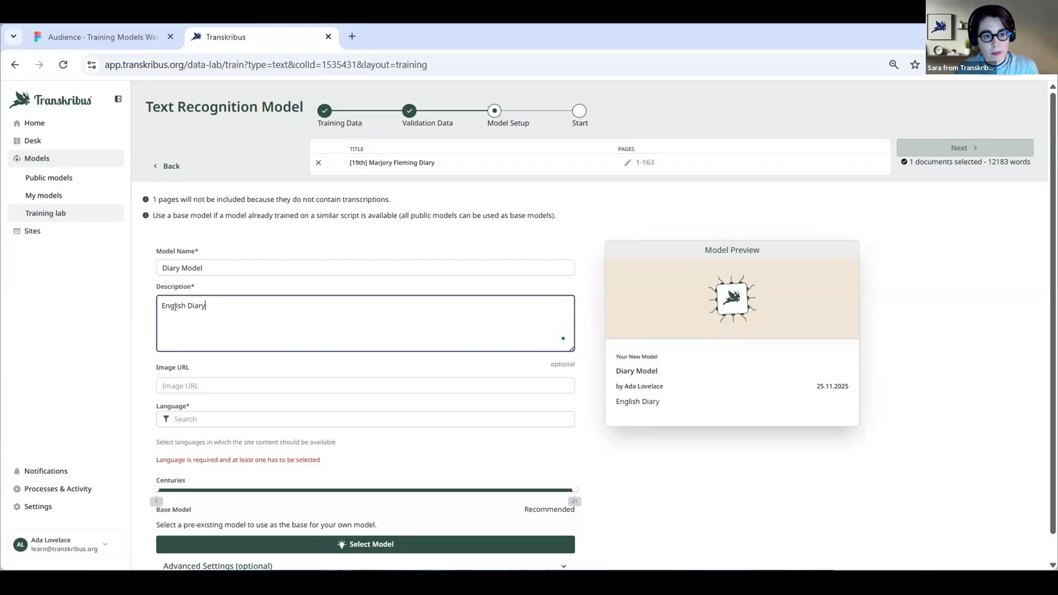
text(...)
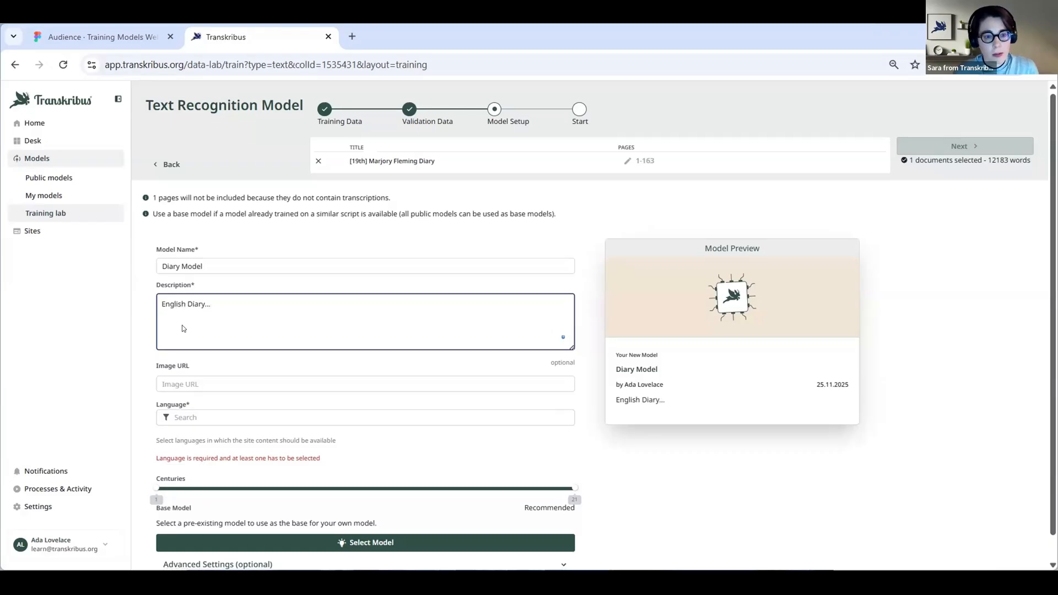
Set the model's language to English and limit its centuries to the 18th to 19th
scroll(154, 345, down, 1)
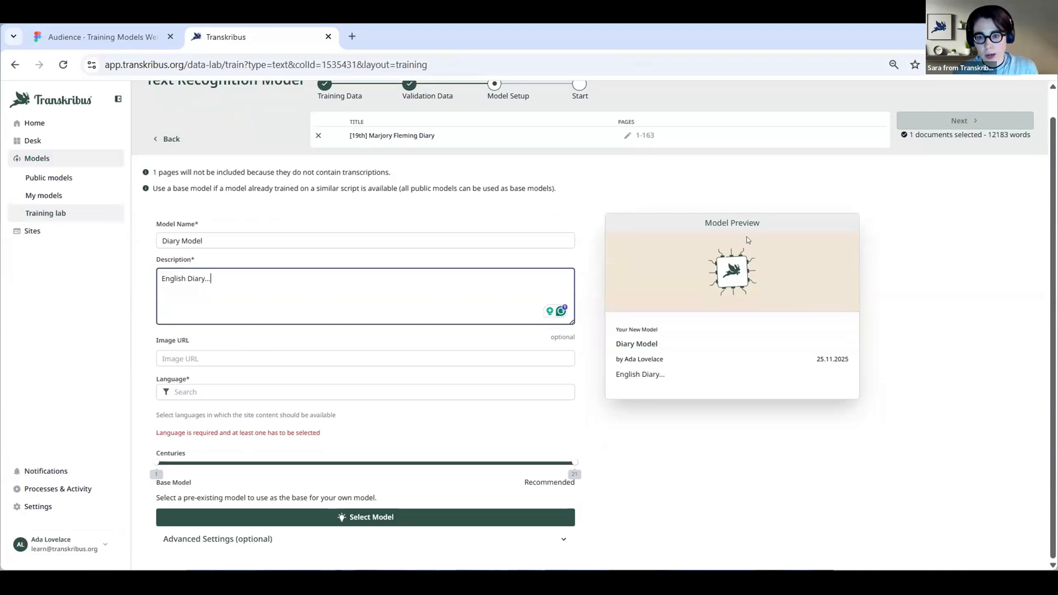
click(249, 392)
text(english)
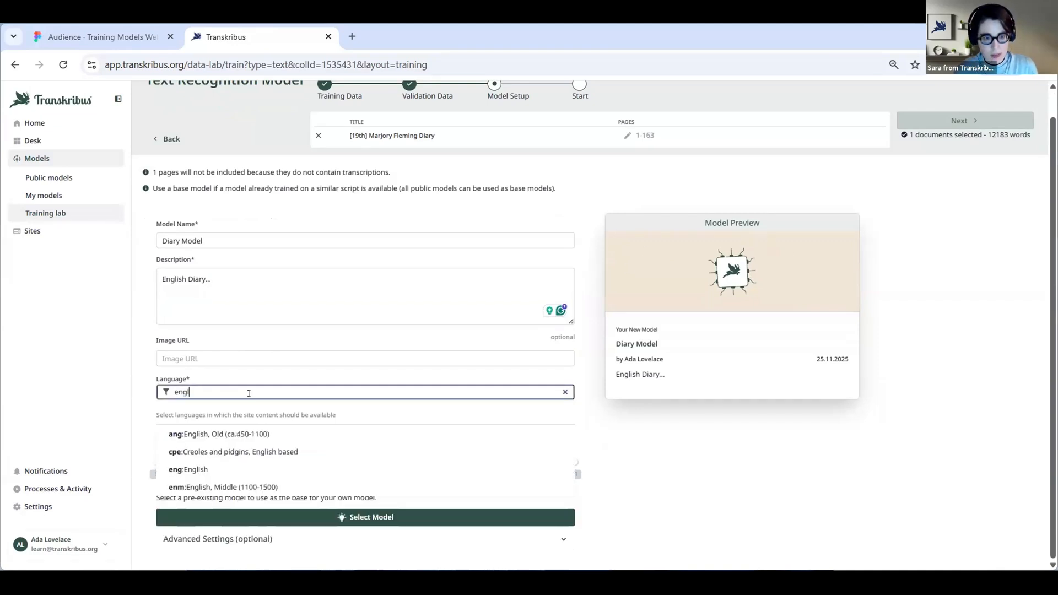
click(219, 467)
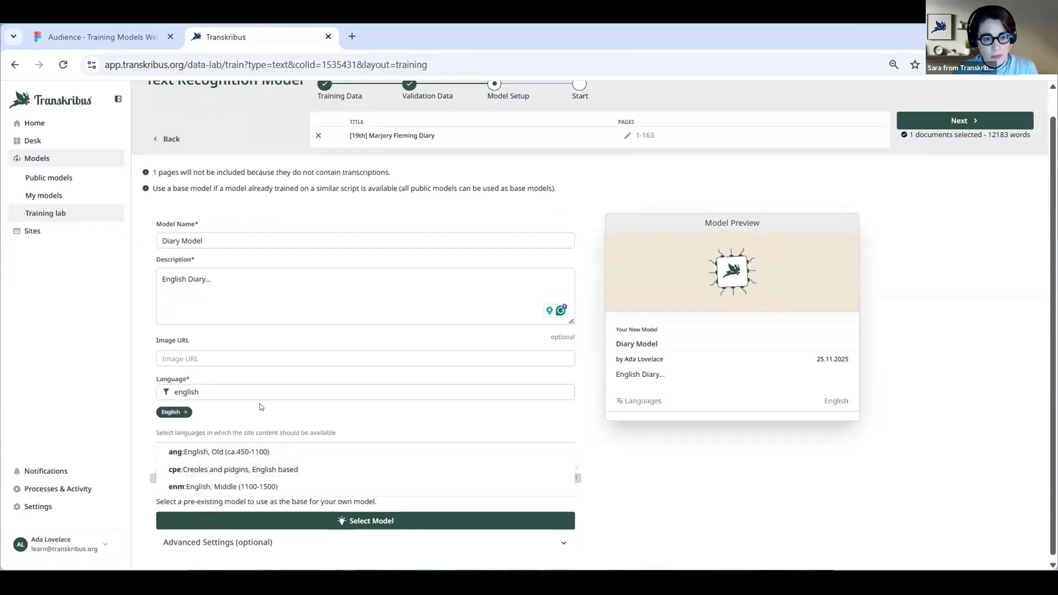
click(144, 435)
drag(154, 464, 532, 465)
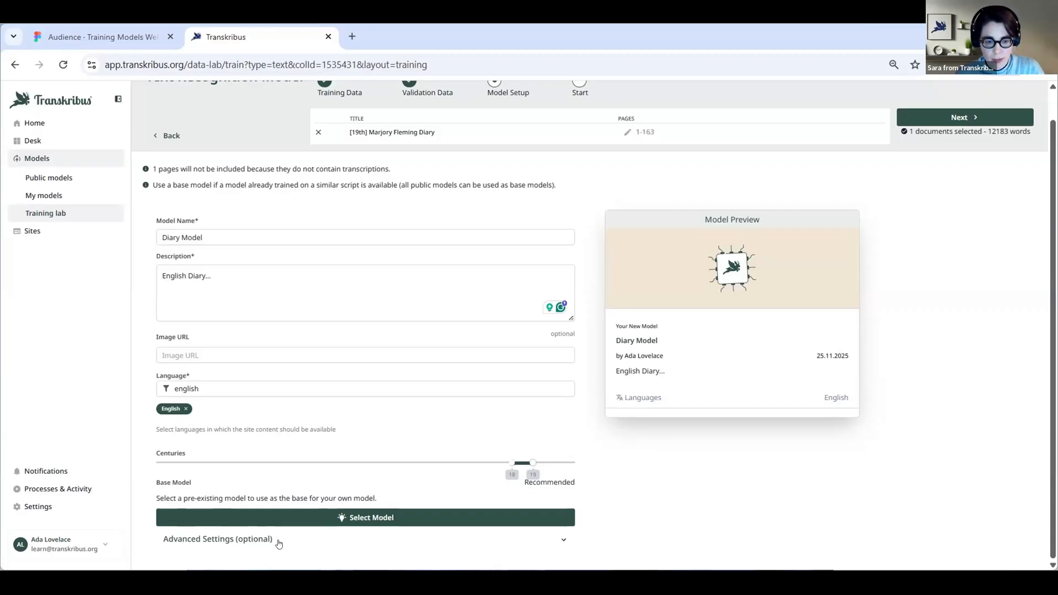
In the advanced training settings, omit lines tagged as unclear or gap
click(246, 544)
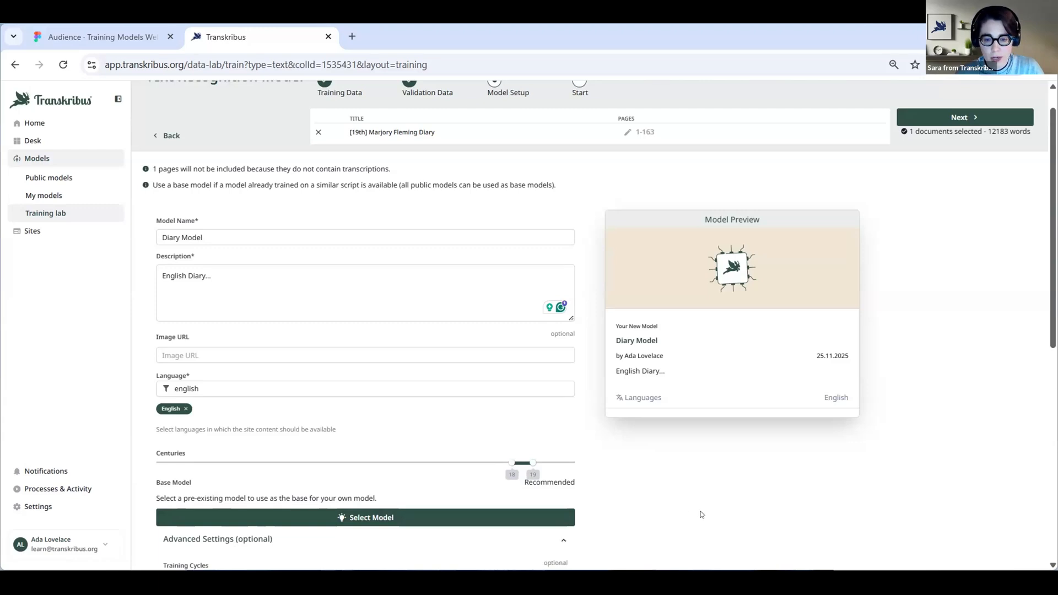
scroll(701, 515, down, 3)
scroll(701, 515, down, 3)
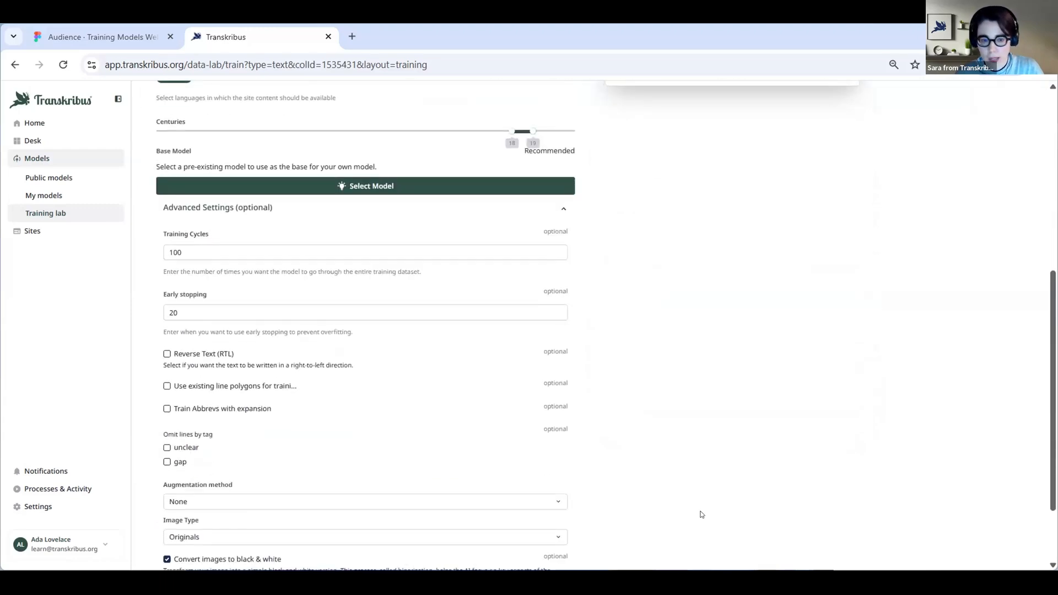
scroll(701, 514, down, 1)
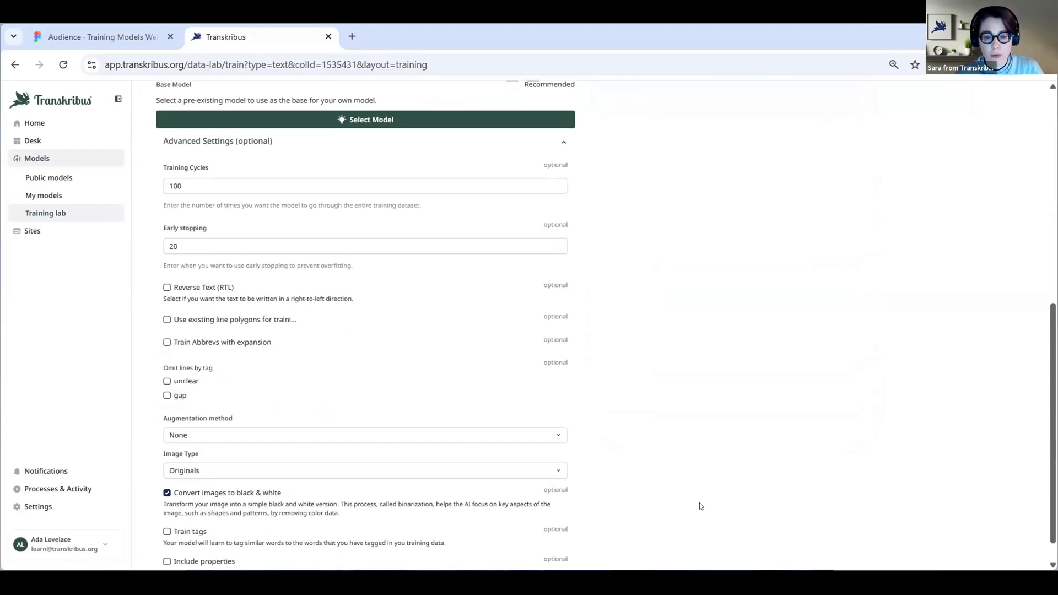
click(174, 384)
click(174, 397)
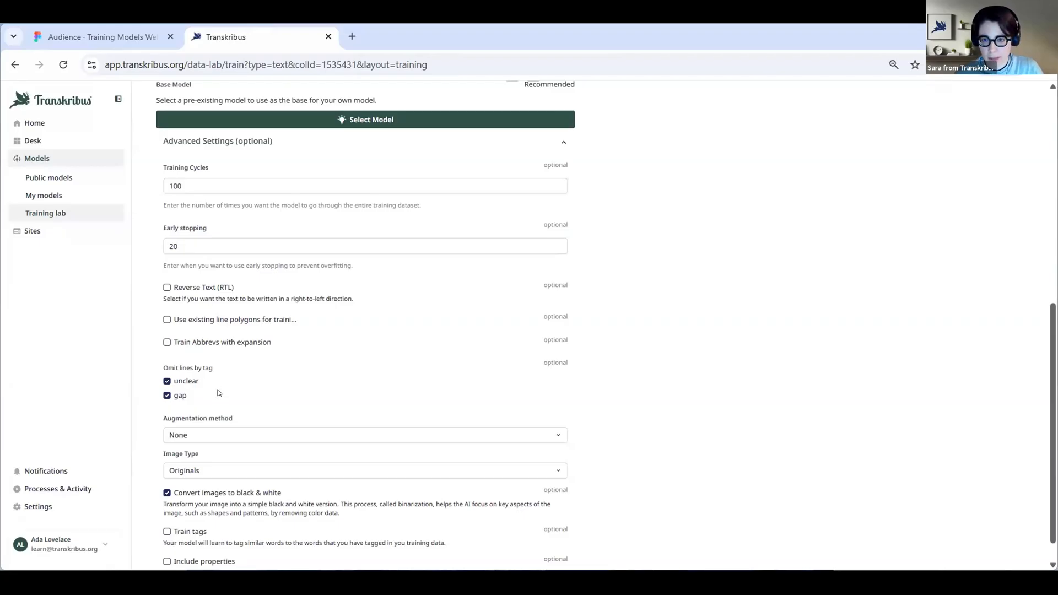
Proceed to the training summary and start the training of the diary model
scroll(218, 393, up, 5)
scroll(218, 393, up, 3)
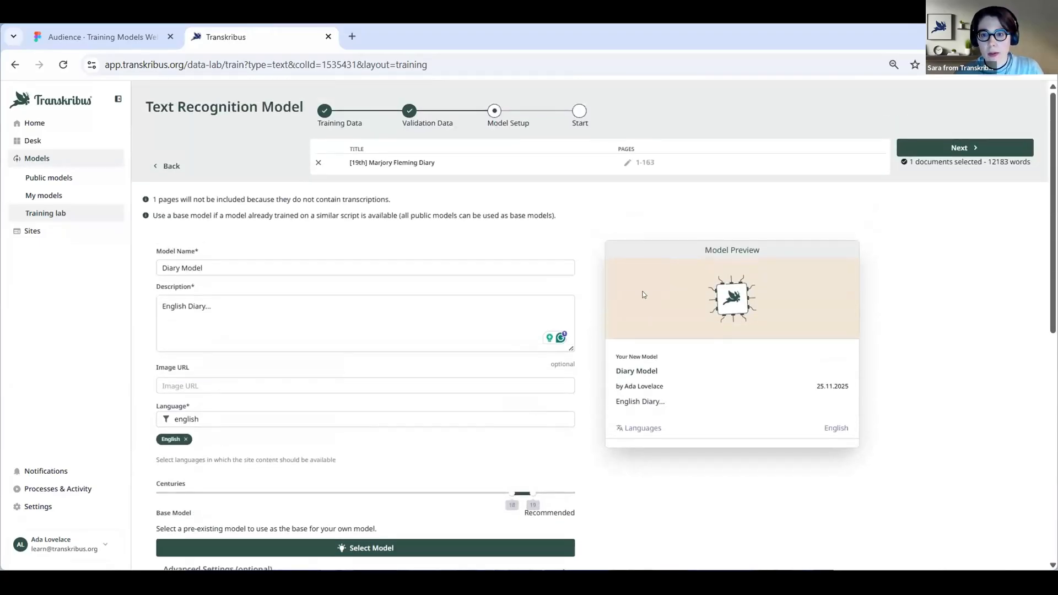
click(943, 154)
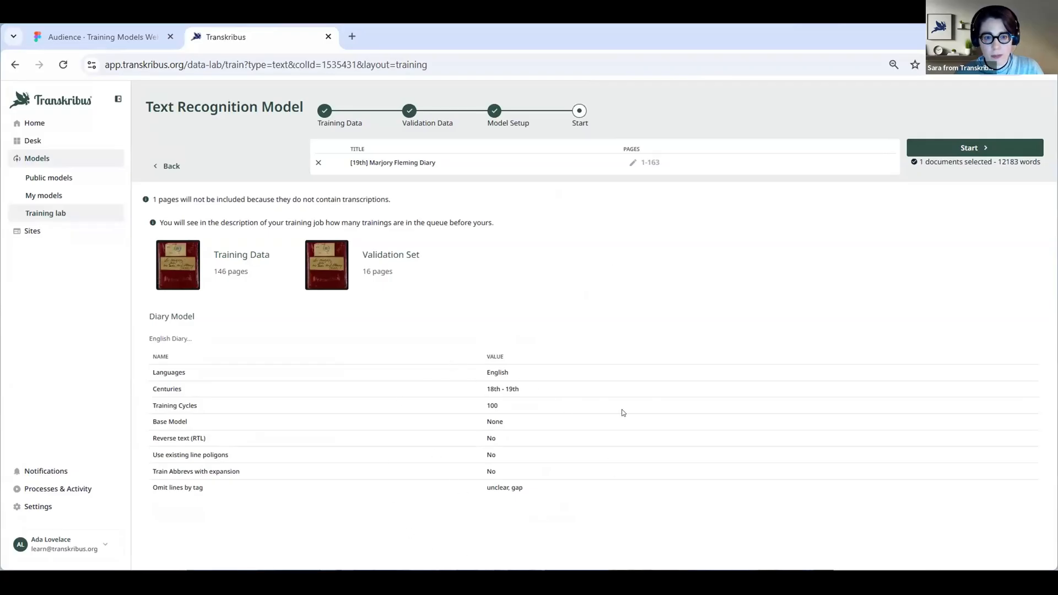
click(961, 152)
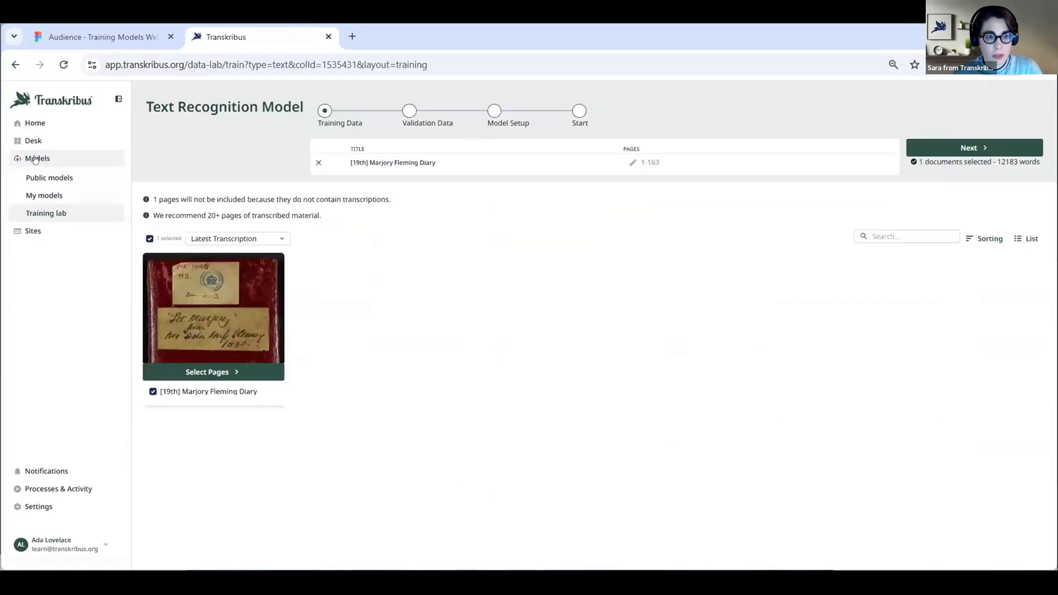
Open the details of the private model Marjory Diary v1.0 and examine its training chart
click(33, 198)
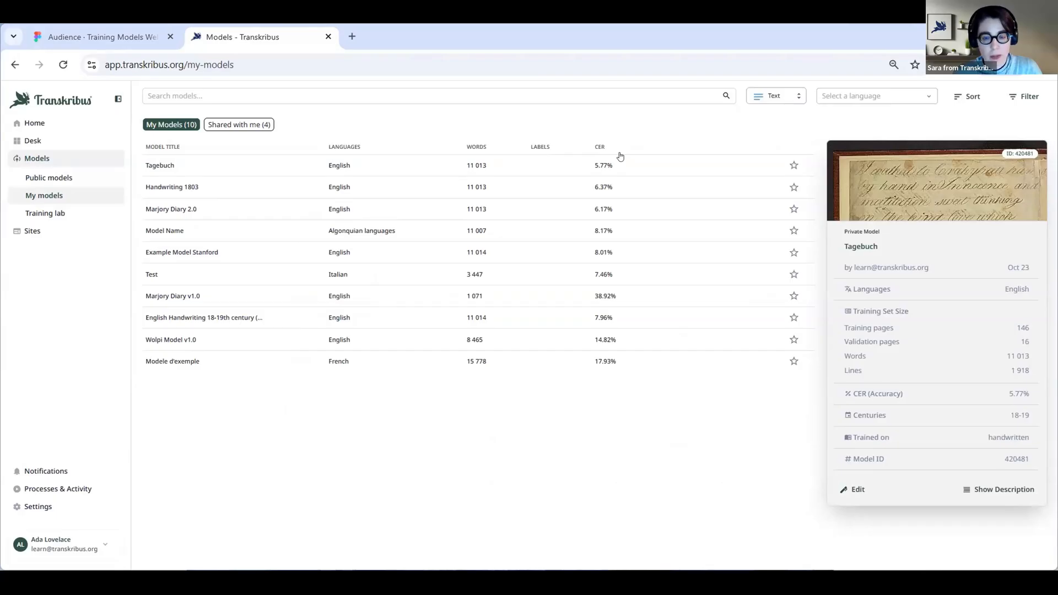
click(501, 298)
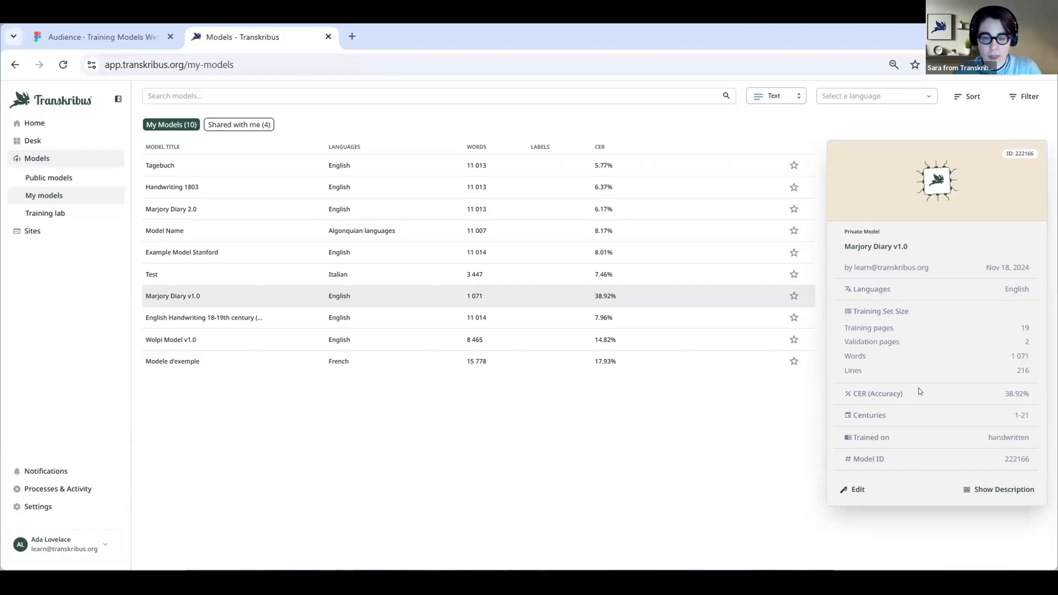
click(978, 492)
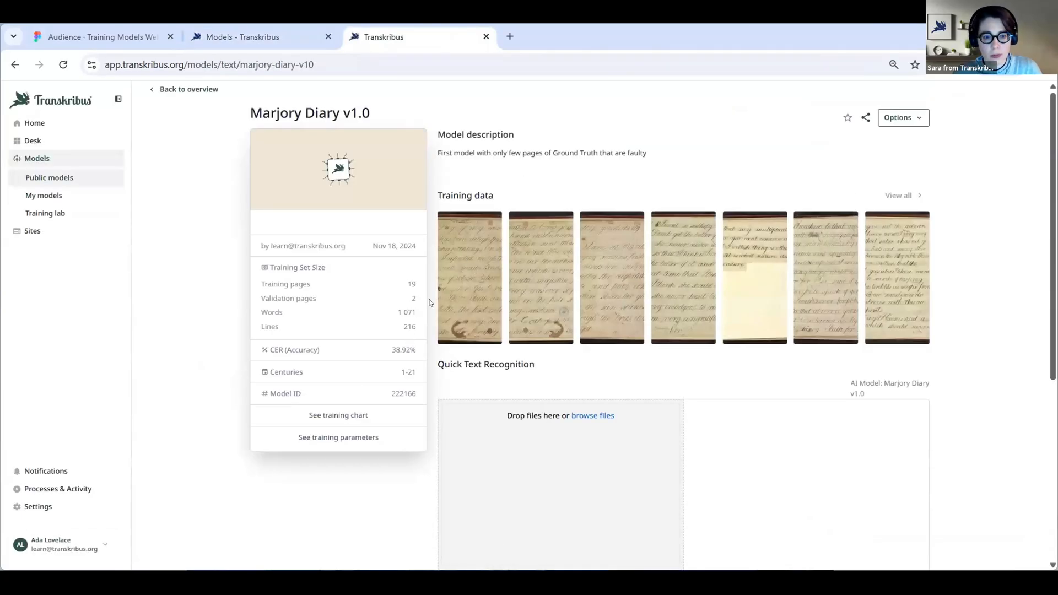
click(320, 416)
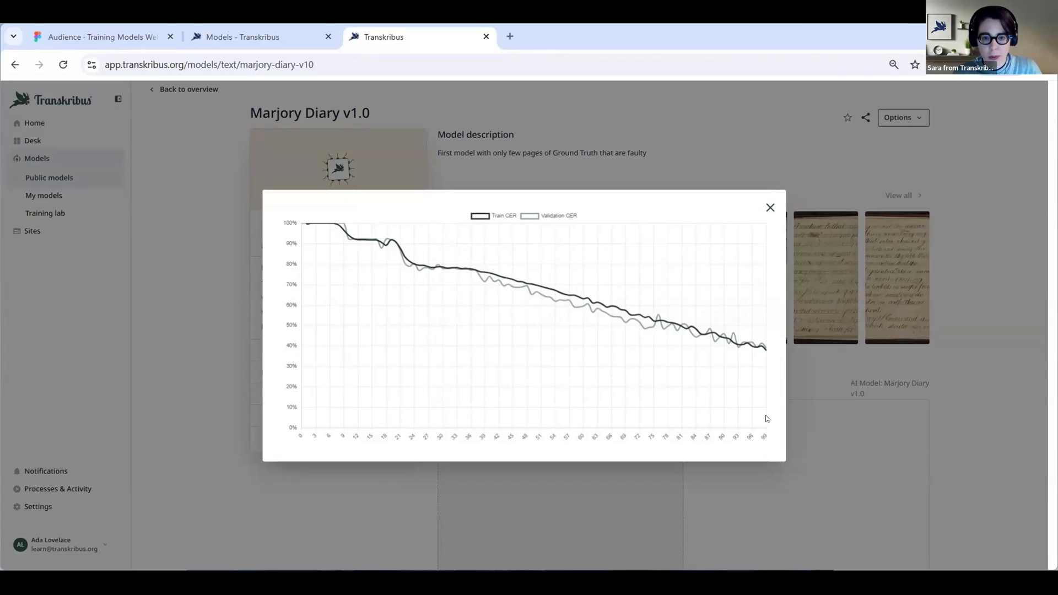
click(770, 207)
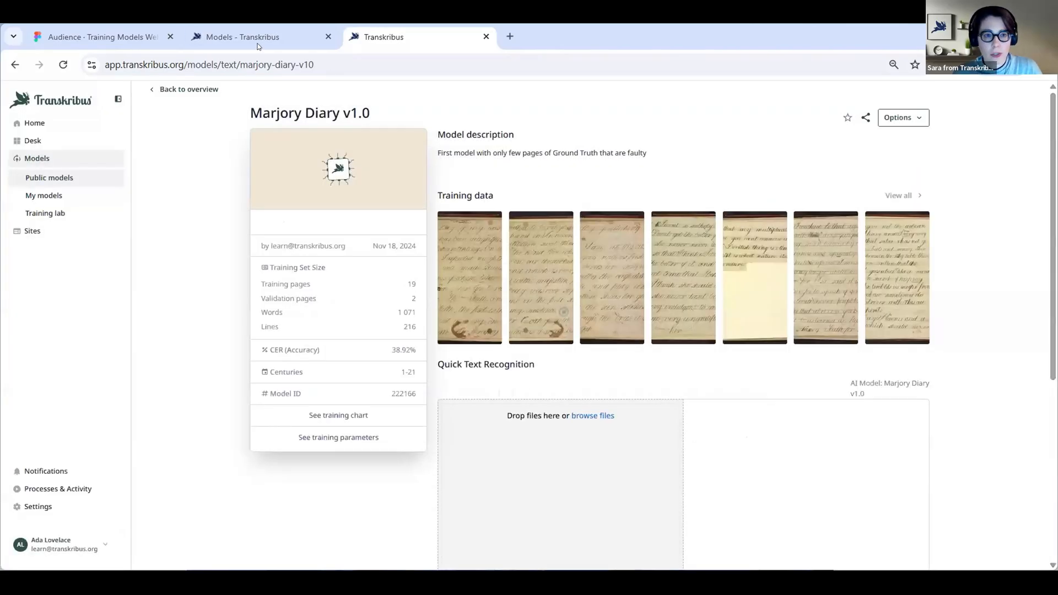
Open the details of the private model Marjory Diary 2.0 and examine its training chart
click(259, 38)
click(263, 214)
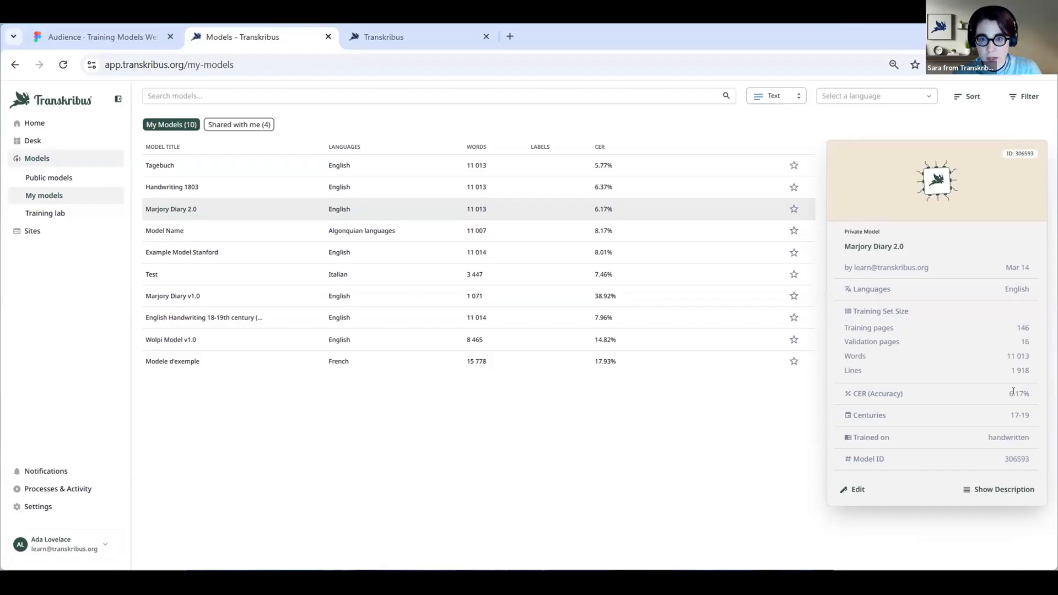
click(1018, 490)
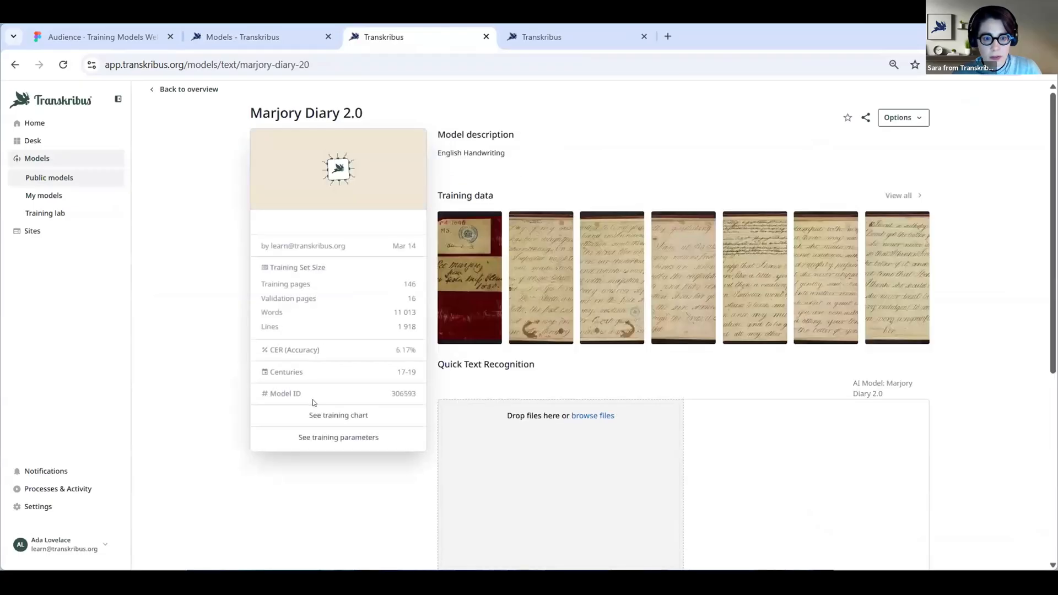
click(332, 417)
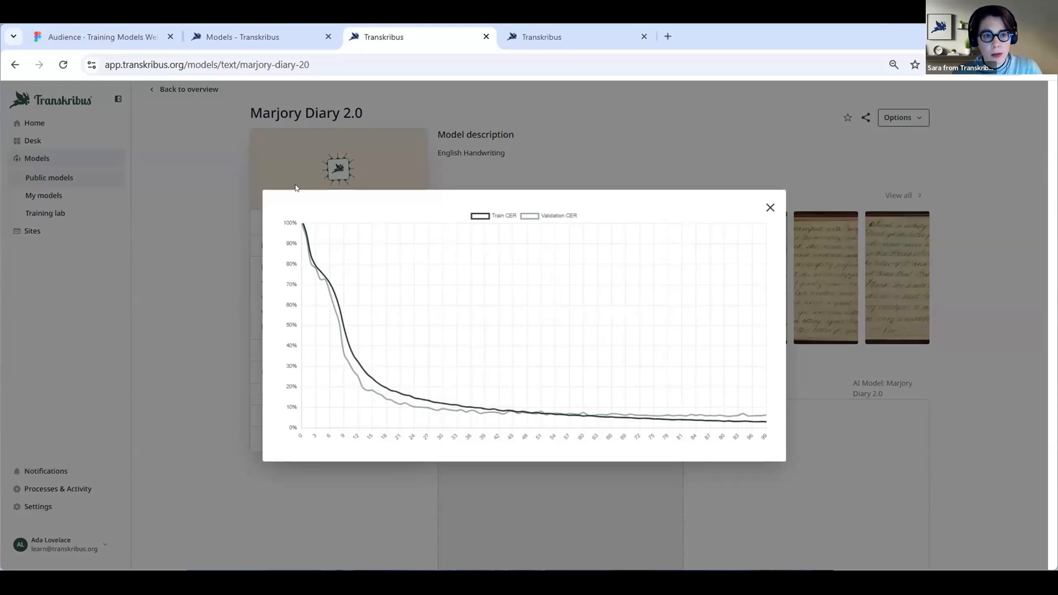
Switch to the webinar presentation in Figma and advance to the "Evaluation of the model" slide
click(127, 36)
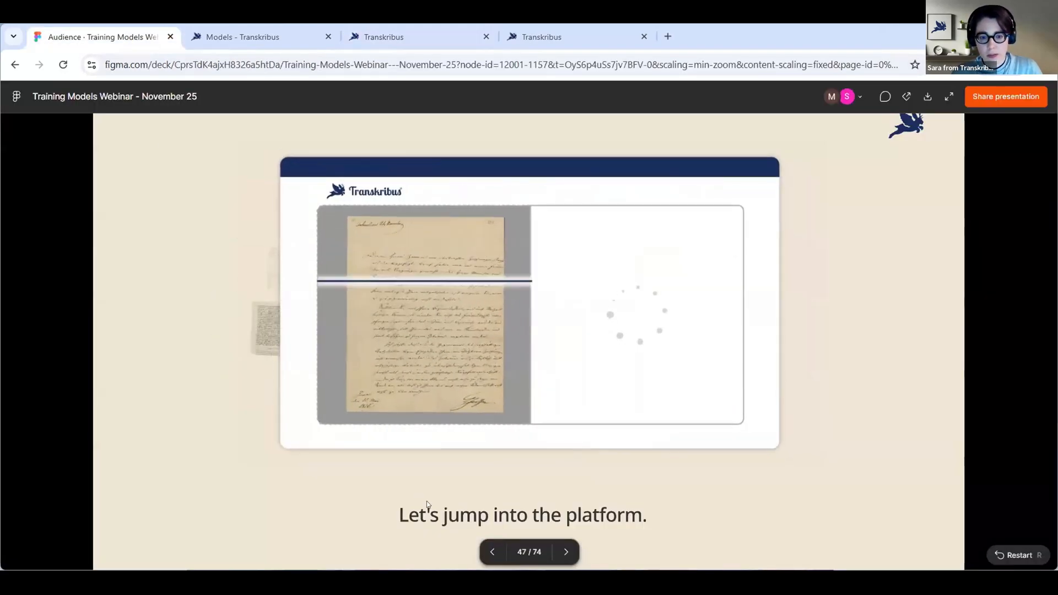
key(Right)
key(Right)
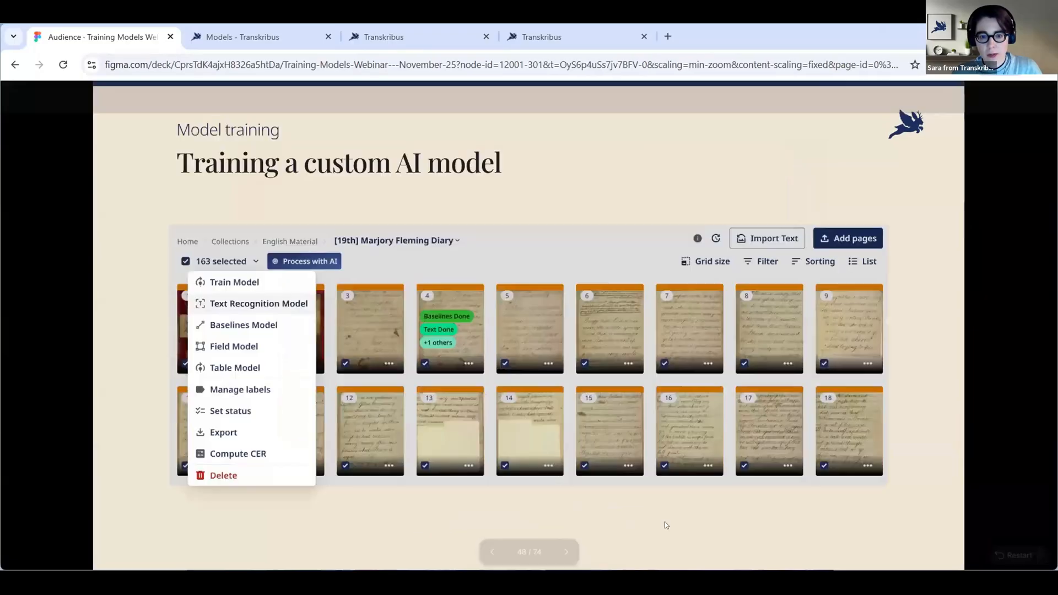
key(Right)
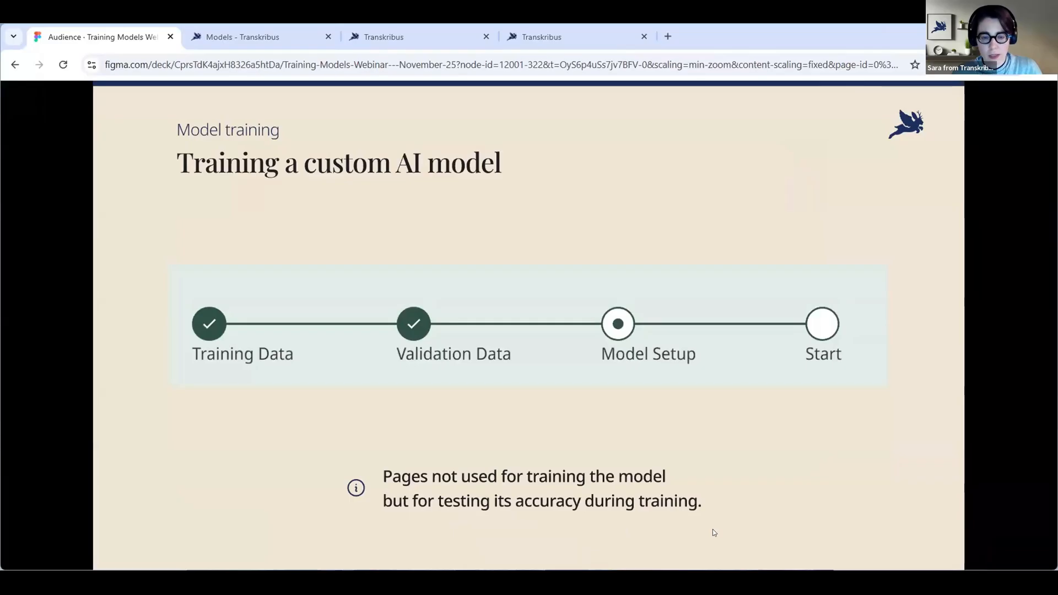
key(Right)
key(Right)
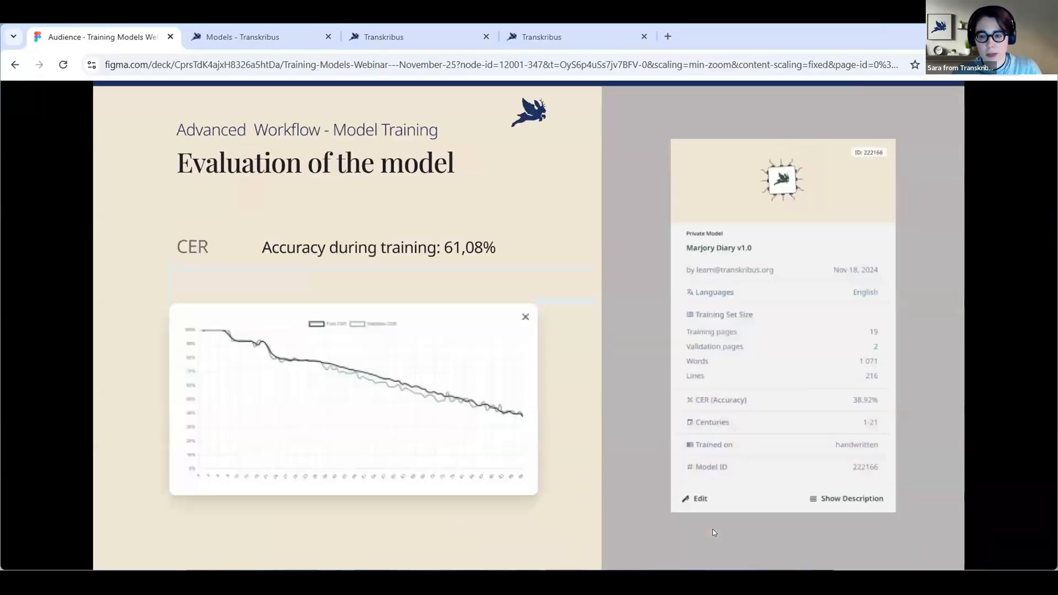
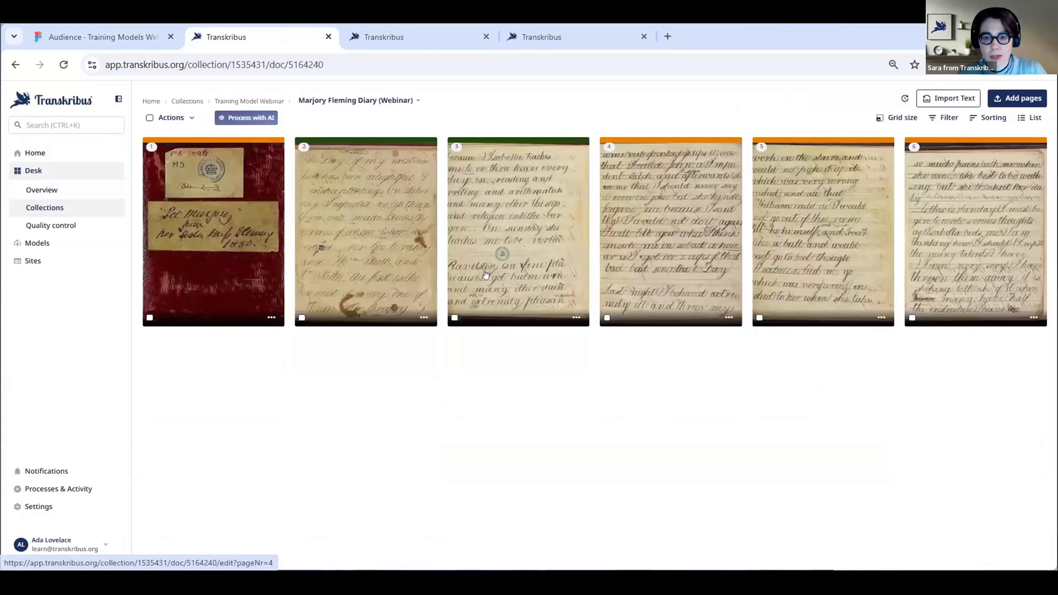
Open page 4 of the diary in the editor and increase the line width of the image markings
click(638, 257)
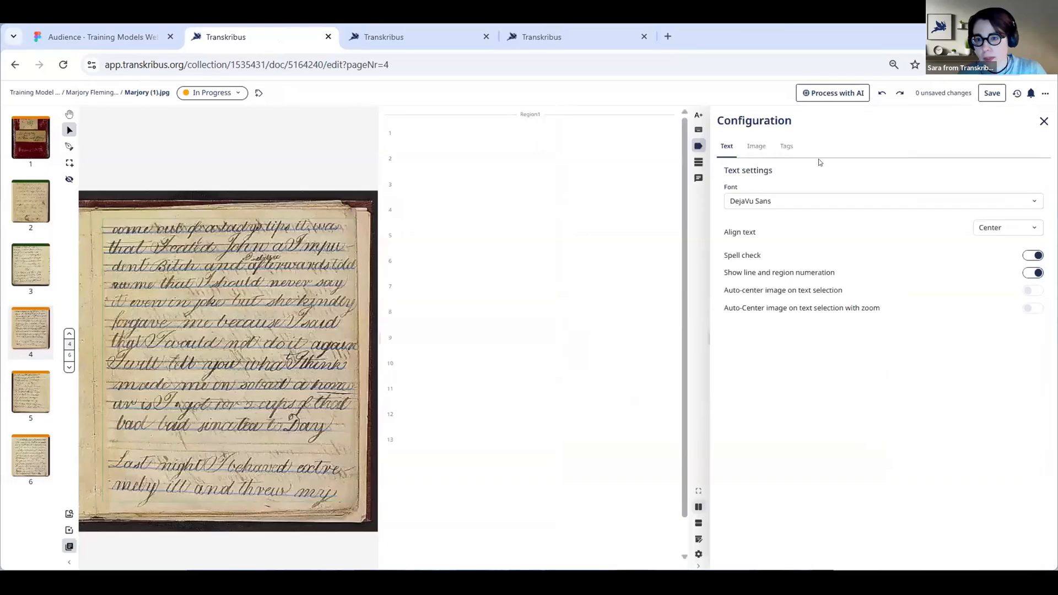
click(1048, 554)
click(756, 145)
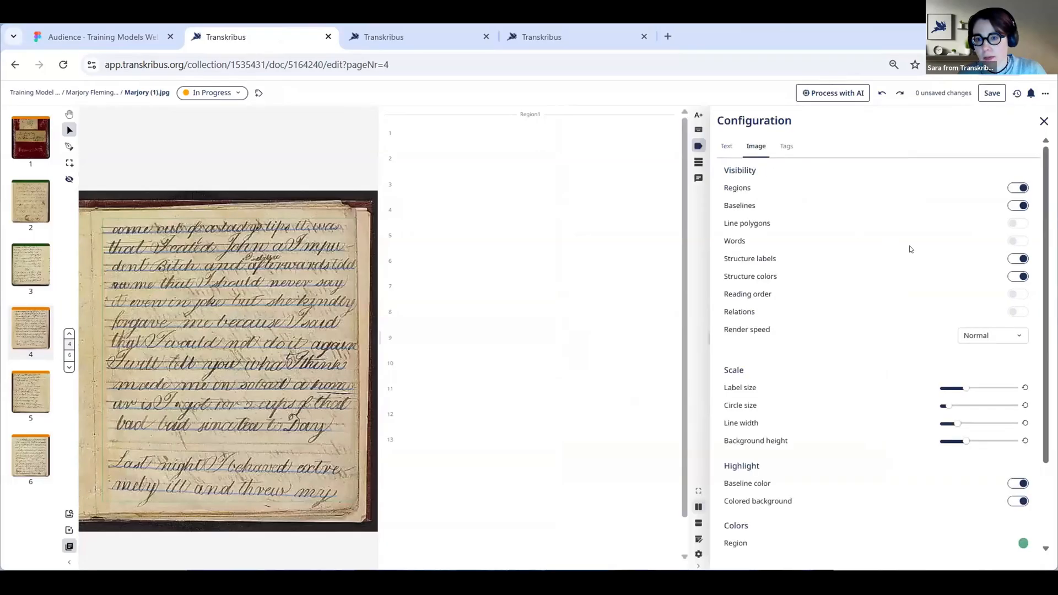
drag(982, 425, 992, 424)
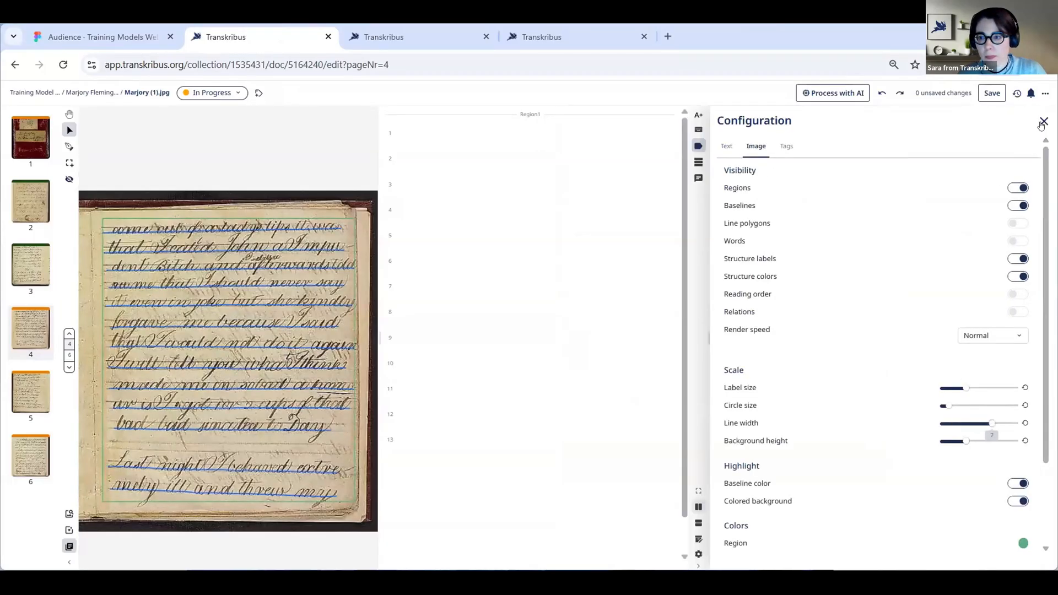
click(1044, 121)
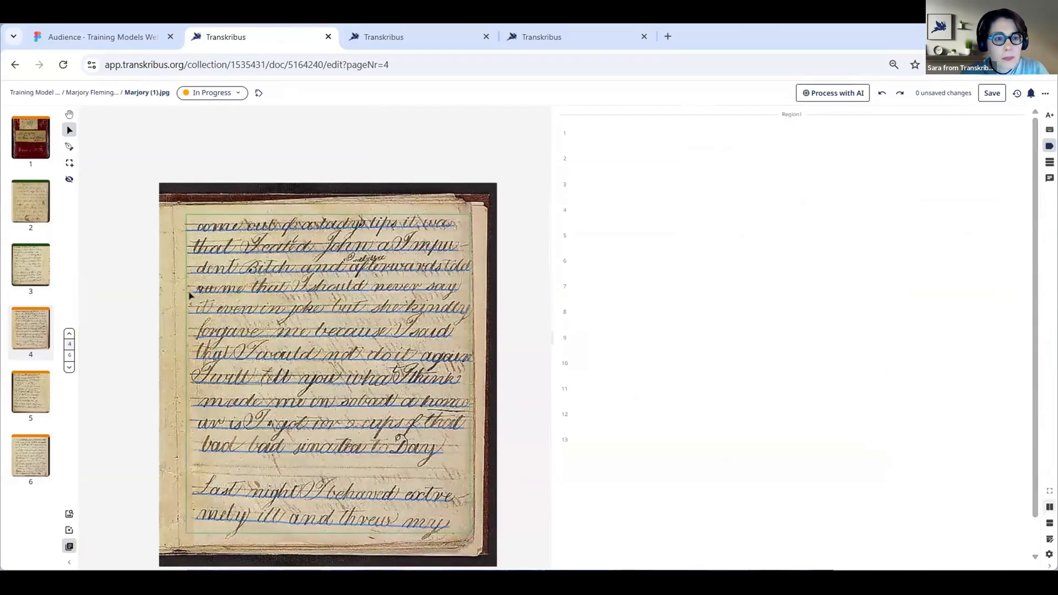
Widen the image pane, then move the first line's baseline slightly down and back up to the foot of the writing
scroll(221, 294, up, 4)
drag(551, 338, 767, 339)
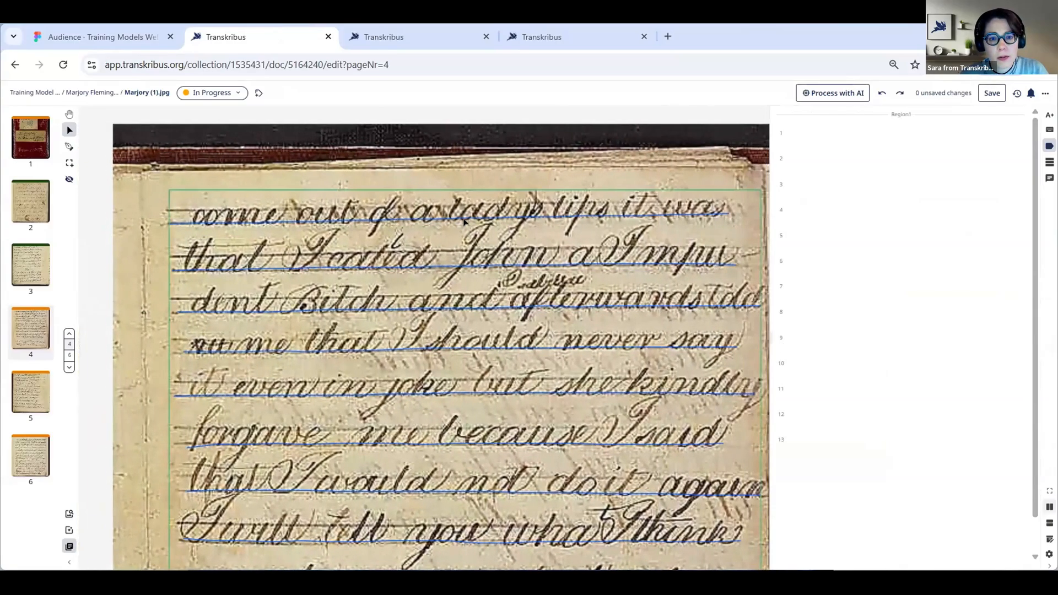
click(457, 215)
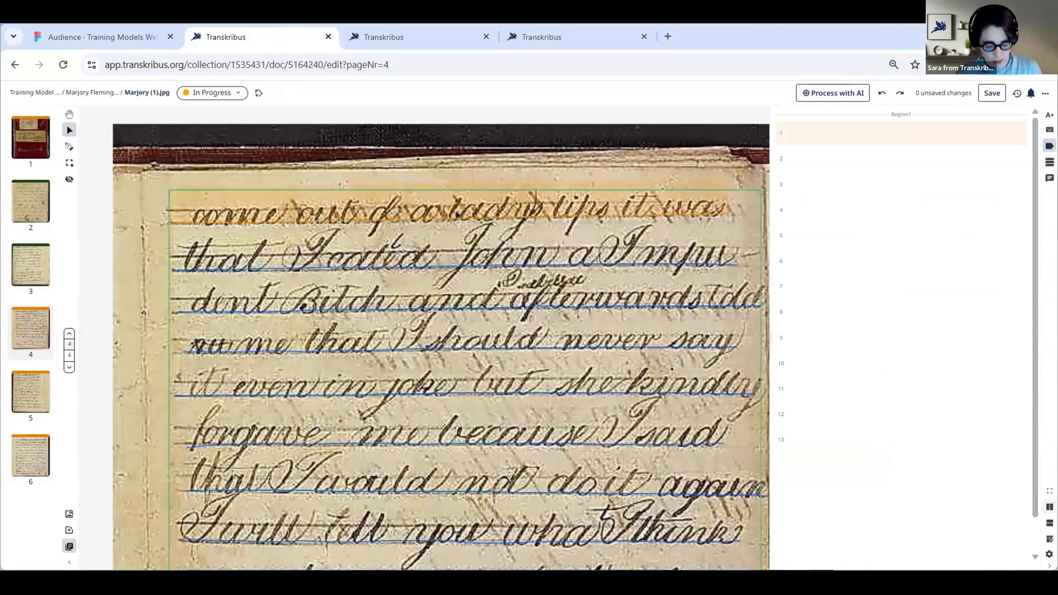
click(447, 225)
drag(447, 225, 448, 229)
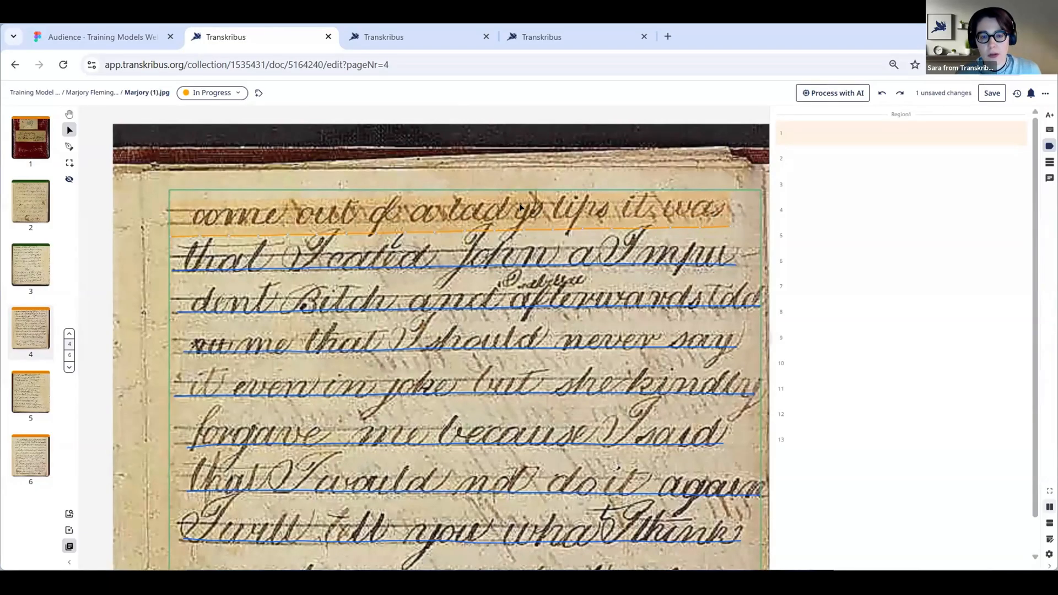
click(474, 234)
drag(478, 222, 478, 215)
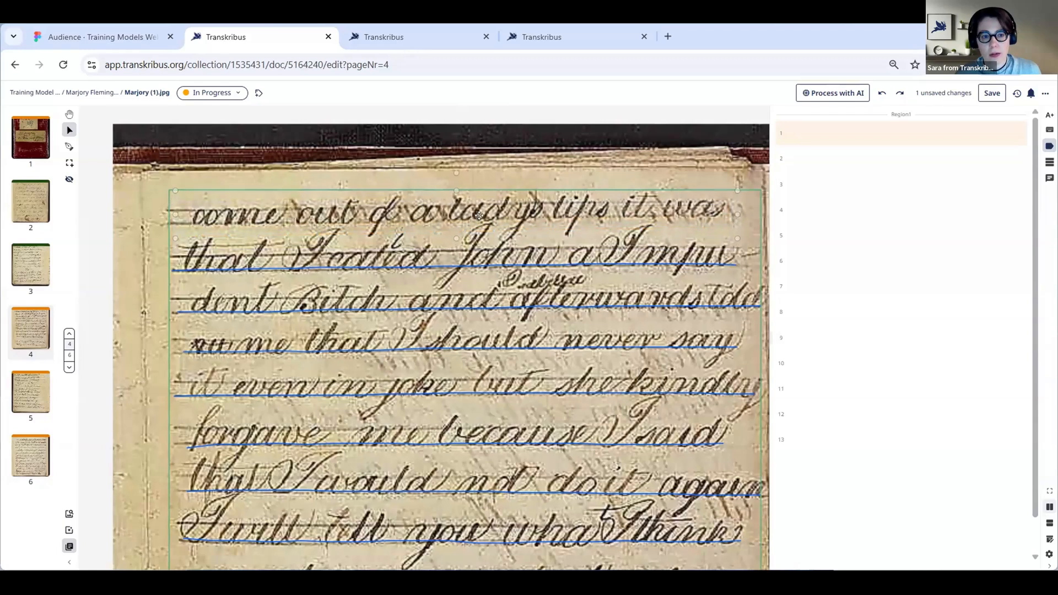
drag(477, 216, 478, 216)
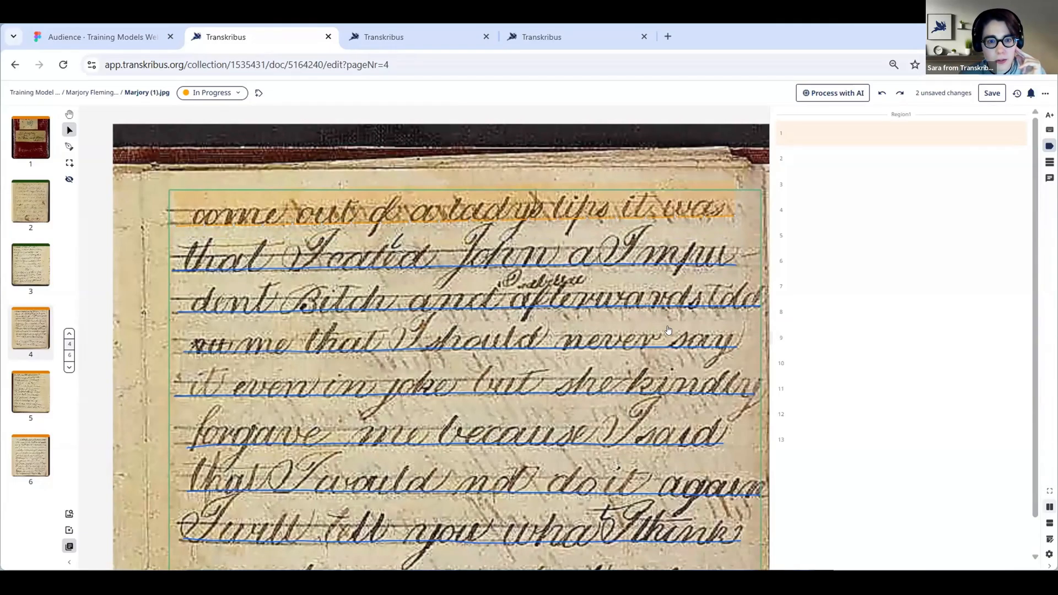
Make the line polygons visible on the page image and inspect those of the first two lines
drag(663, 334, 638, 298)
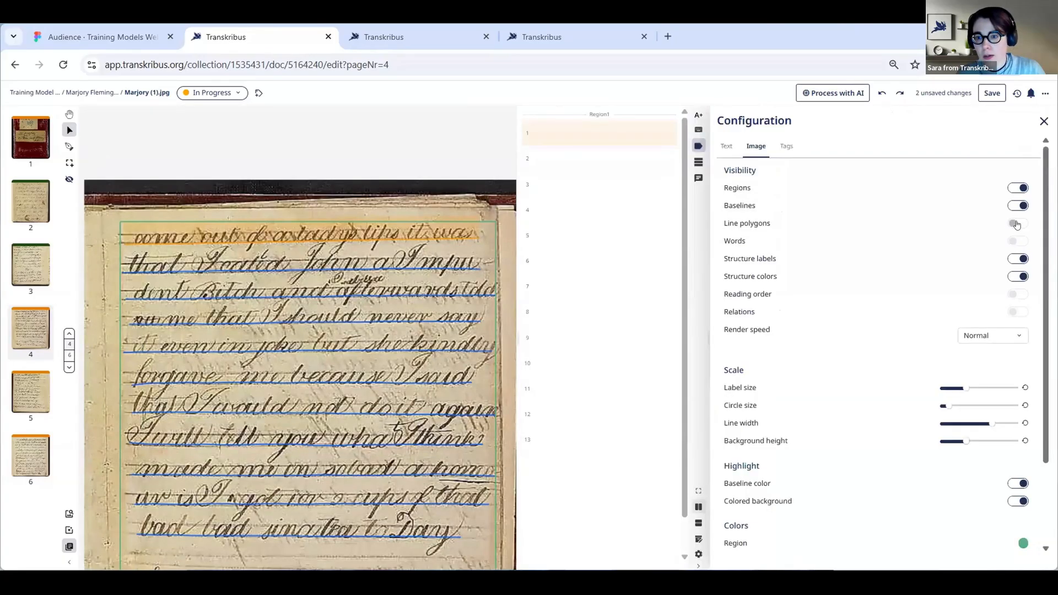
click(1014, 224)
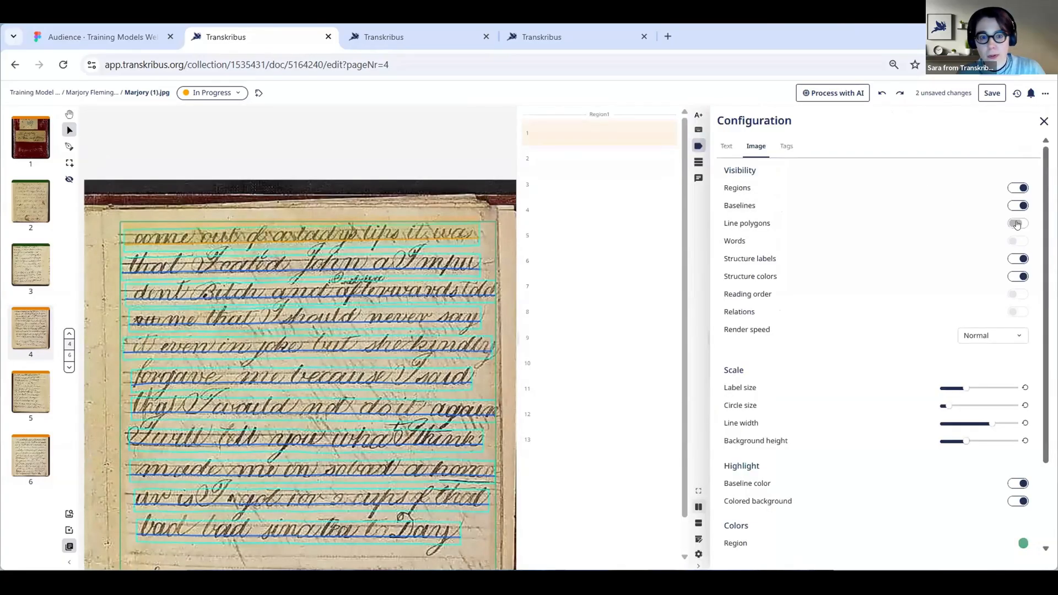
click(1042, 117)
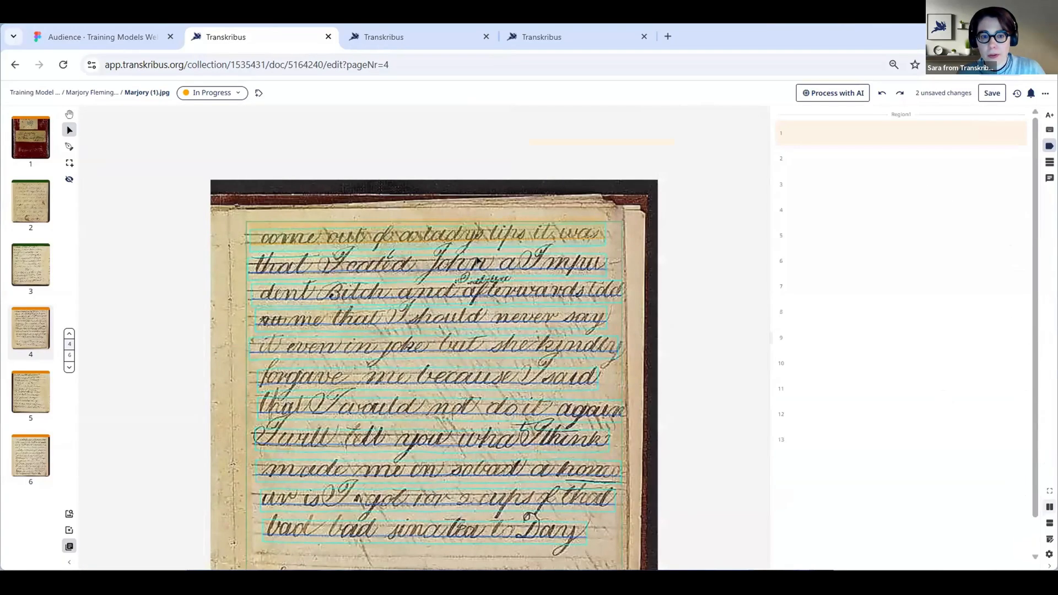
scroll(477, 260, up, 1)
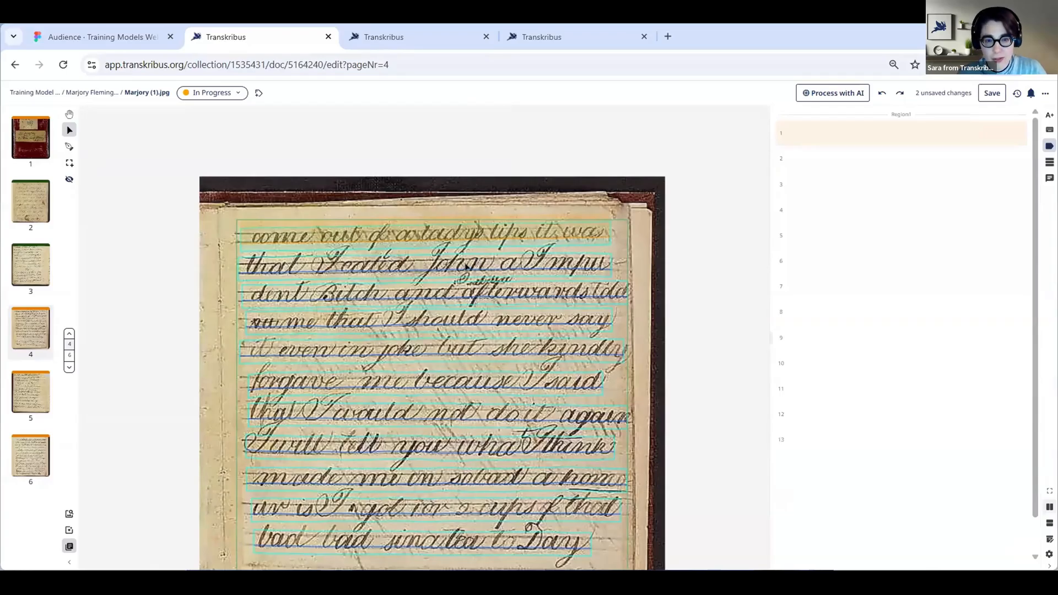
scroll(460, 260, up, 5)
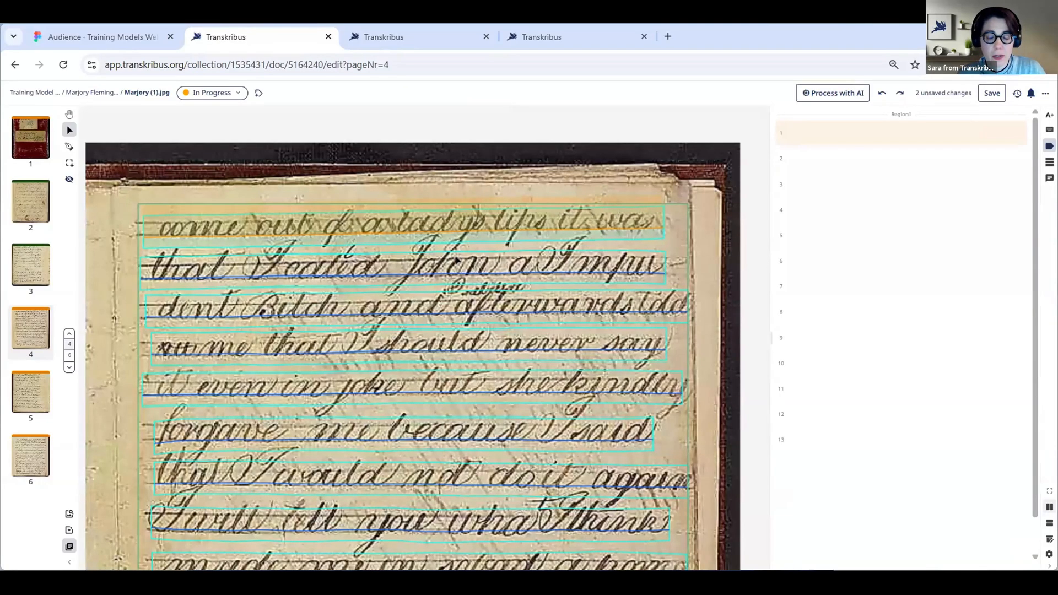
click(456, 260)
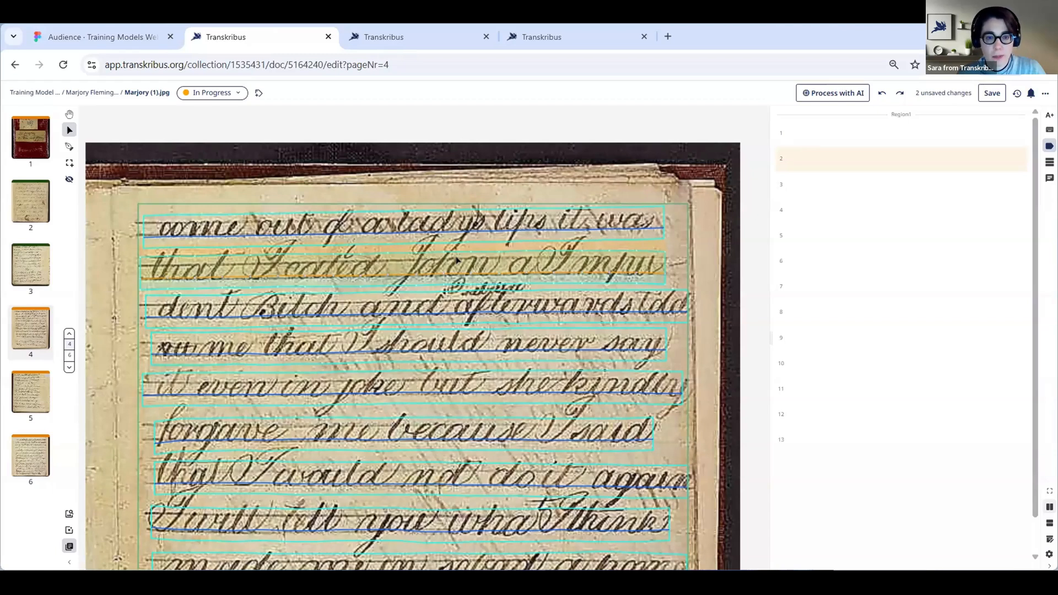
click(348, 240)
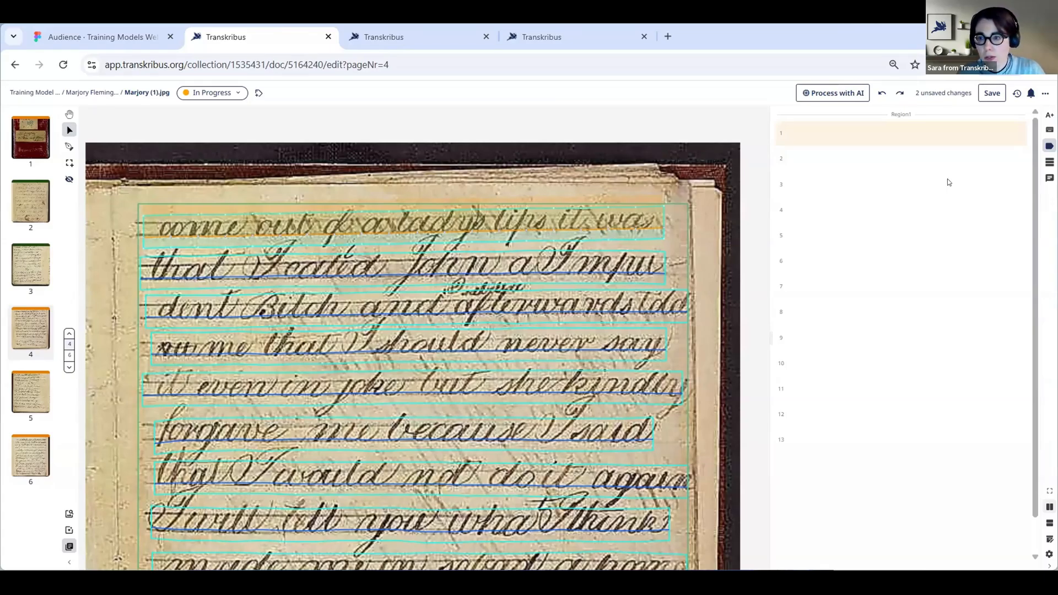
Save the layout changes and run text recognition on the page with The Text Titan I model
click(990, 97)
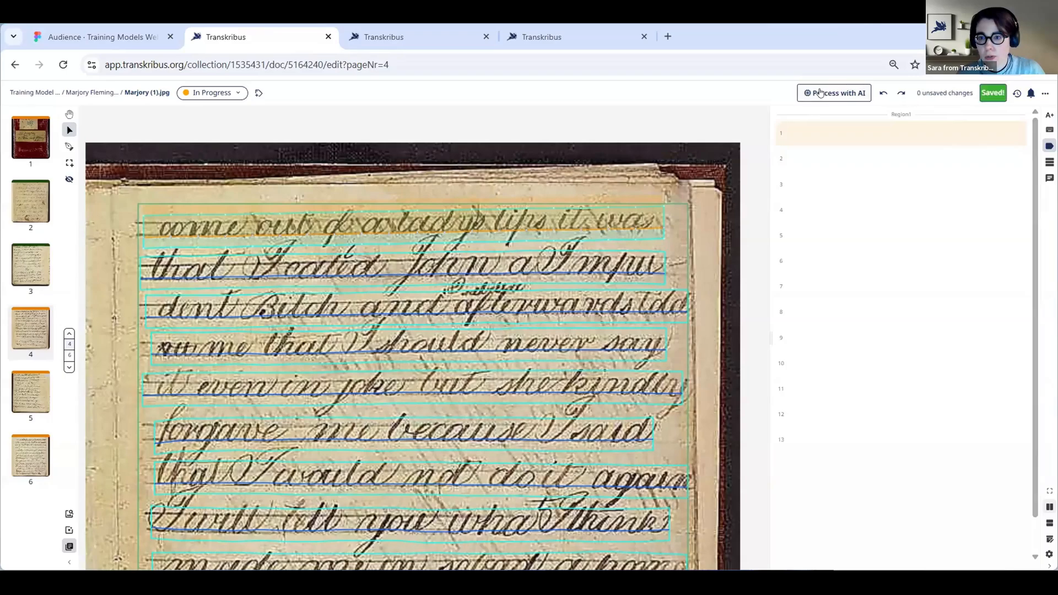
click(821, 92)
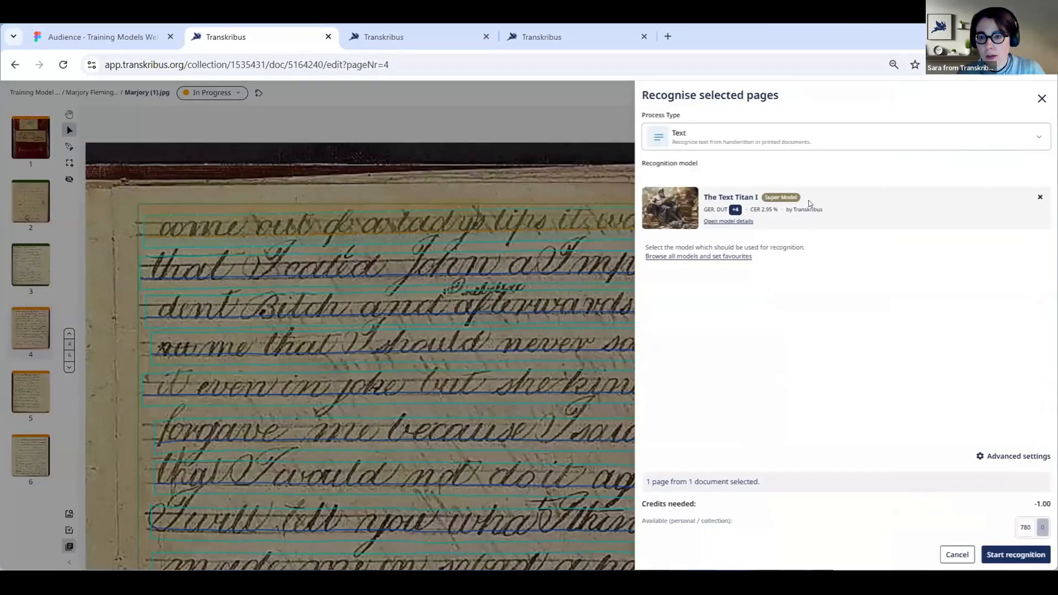
click(999, 556)
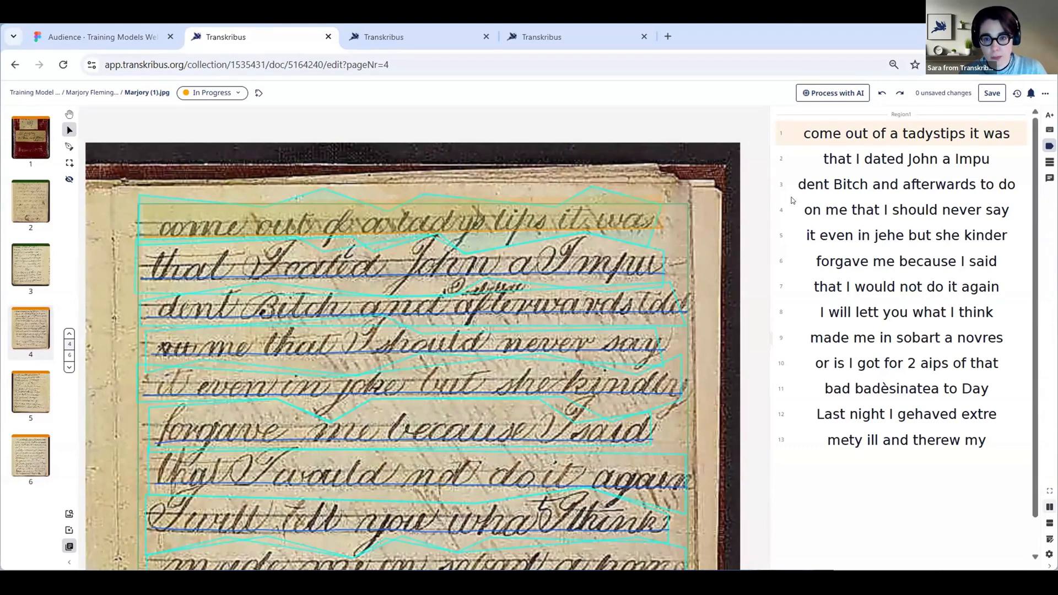
Review the advanced text recognition settings for line polygons and close the recognition dialog without starting a run
click(842, 94)
click(997, 456)
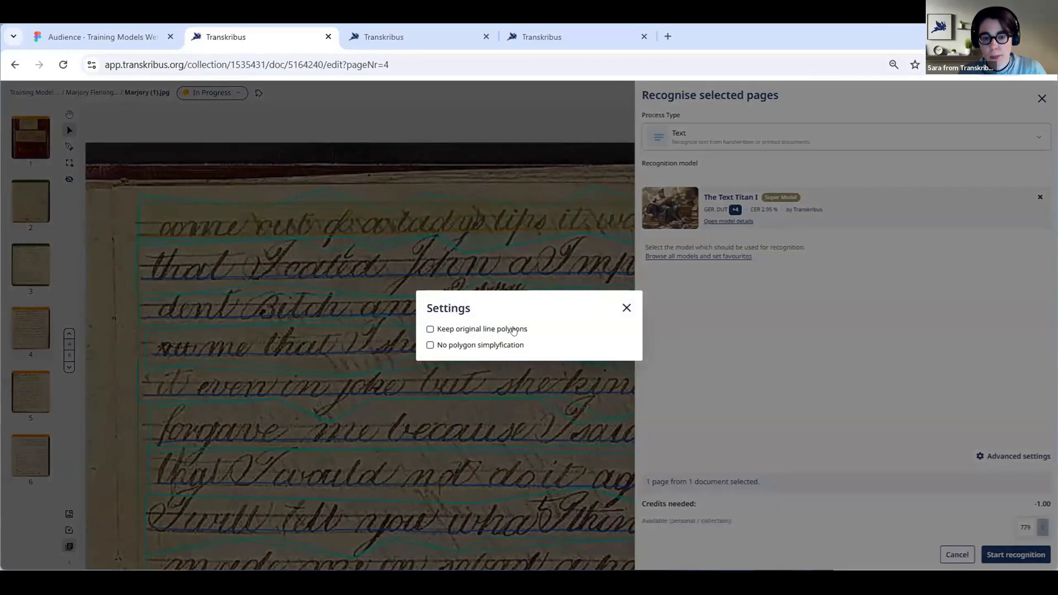
click(626, 308)
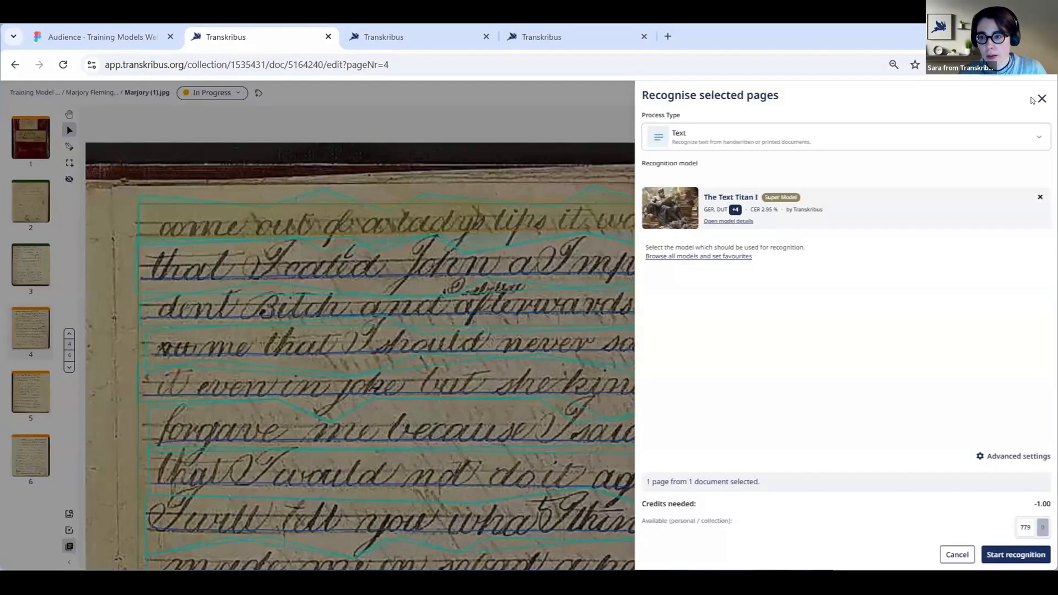
click(1040, 99)
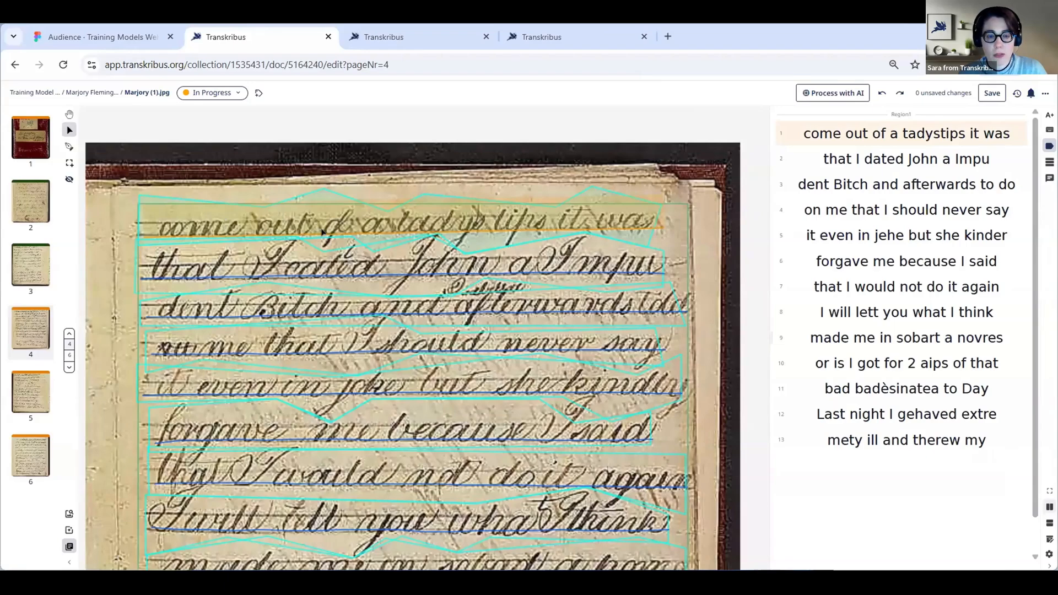
Examine the line polygons around lines 2 and 4 on the page image after recognition
scroll(321, 231, up, 2)
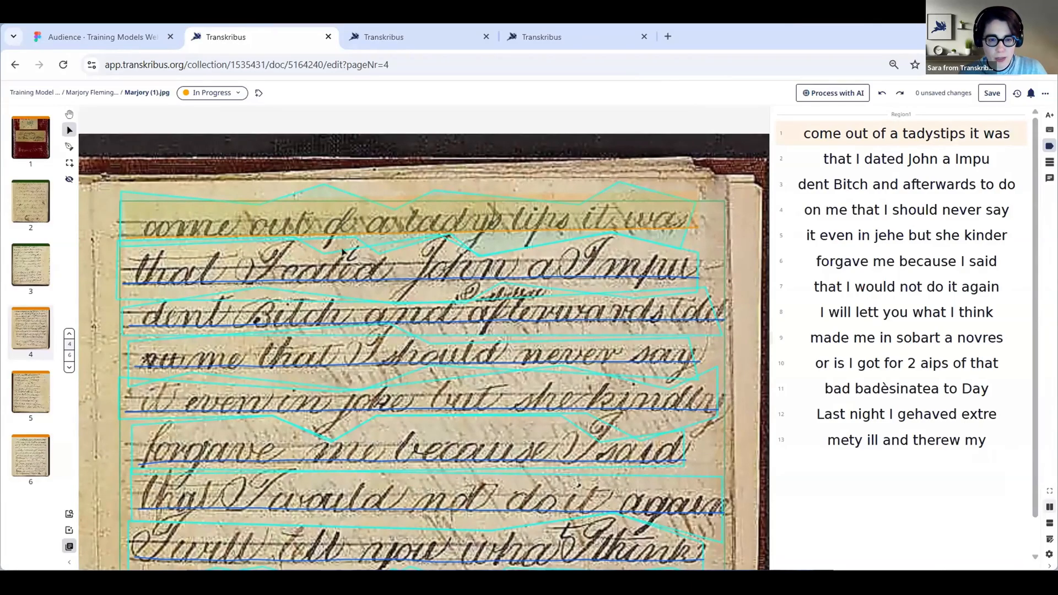
click(324, 257)
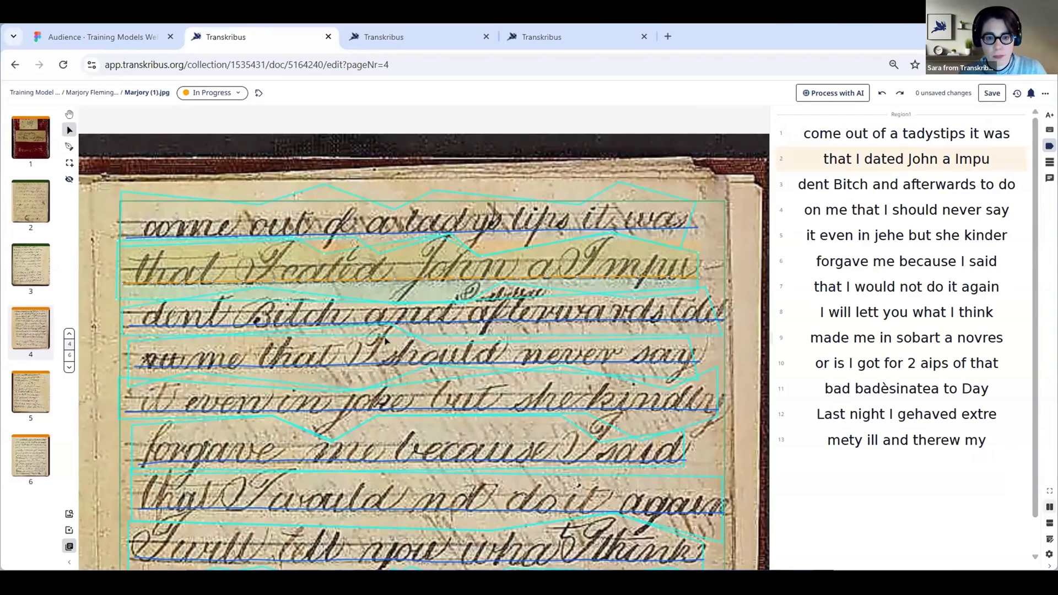
click(538, 350)
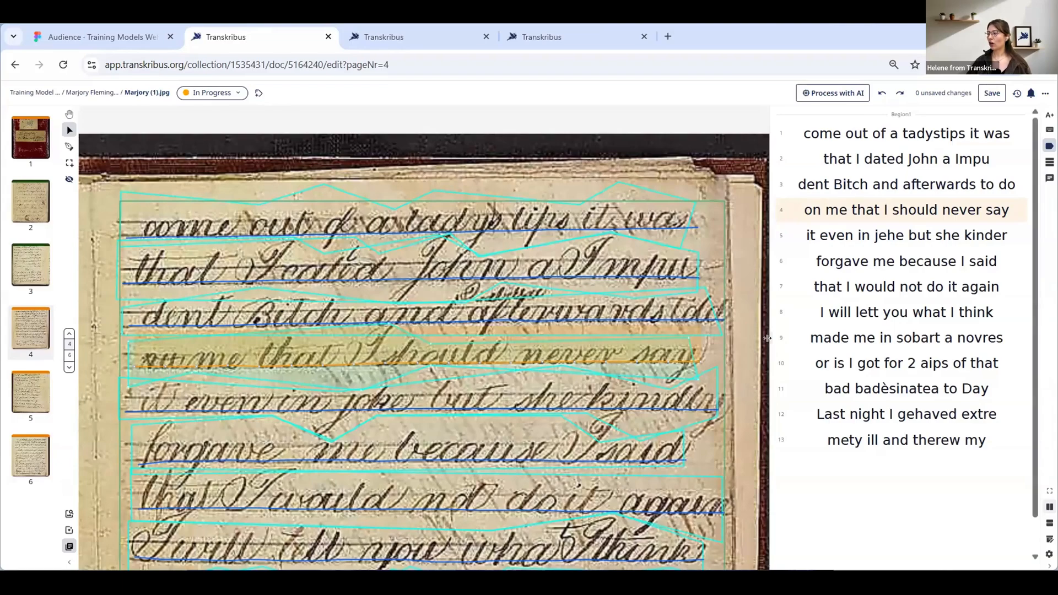
Widen the transcription pane and apply strikethrough to the word "forgave" in line 6
drag(772, 337, 651, 329)
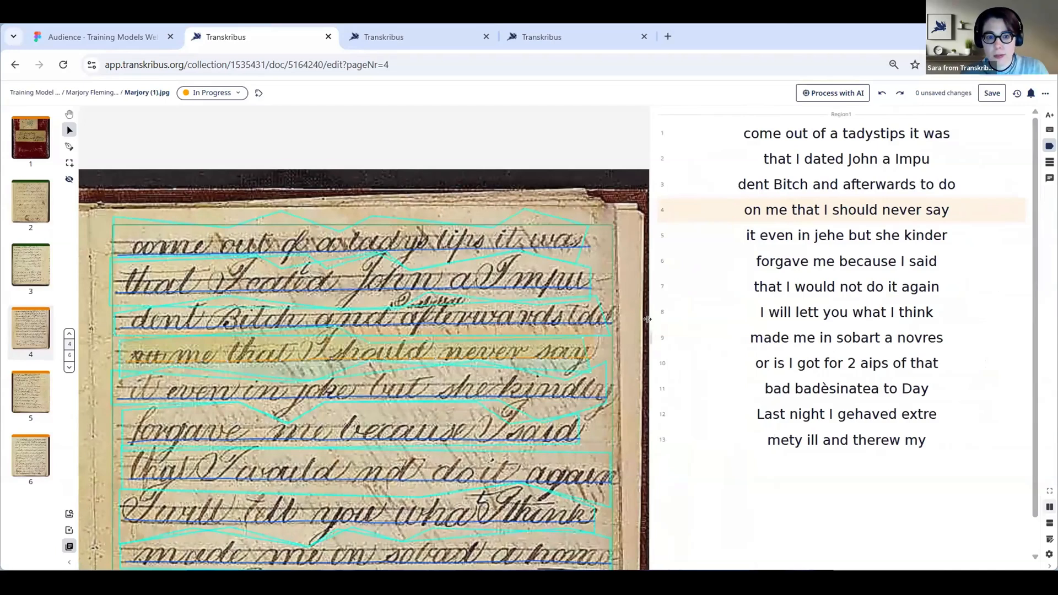
double_click(783, 261)
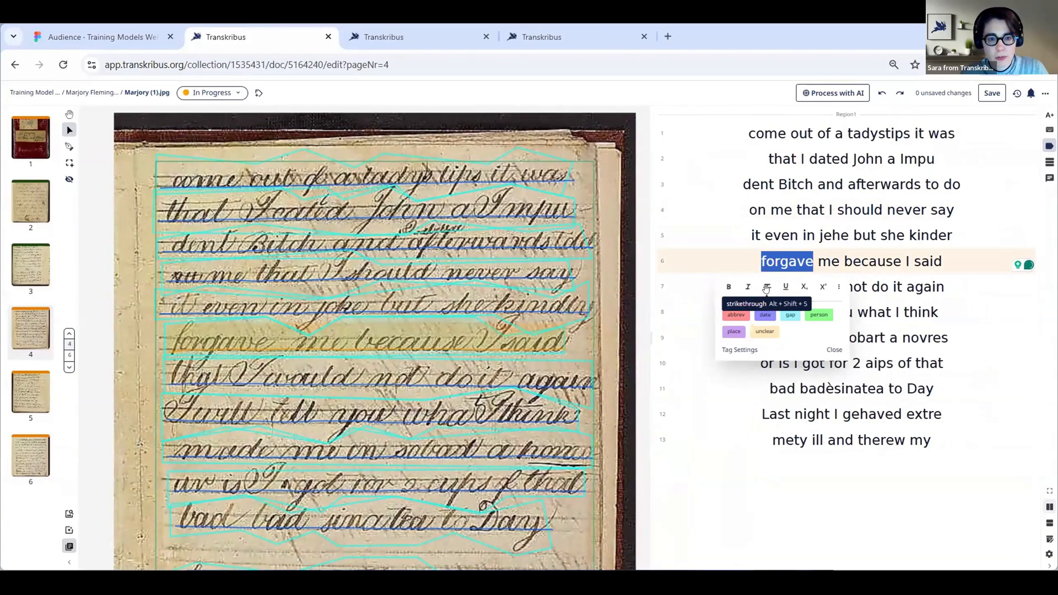
click(763, 292)
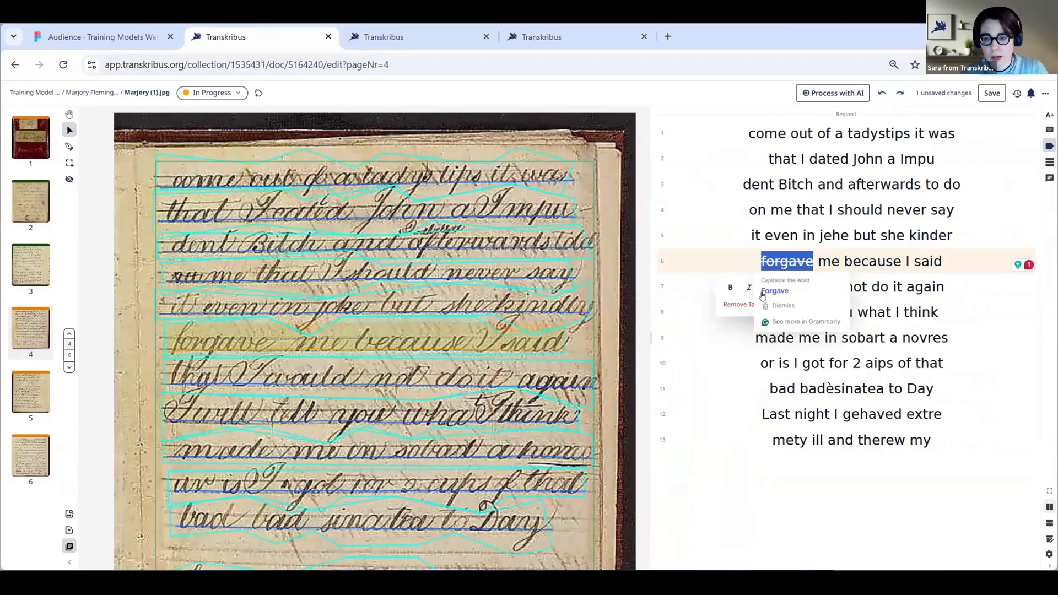
click(754, 372)
click(784, 269)
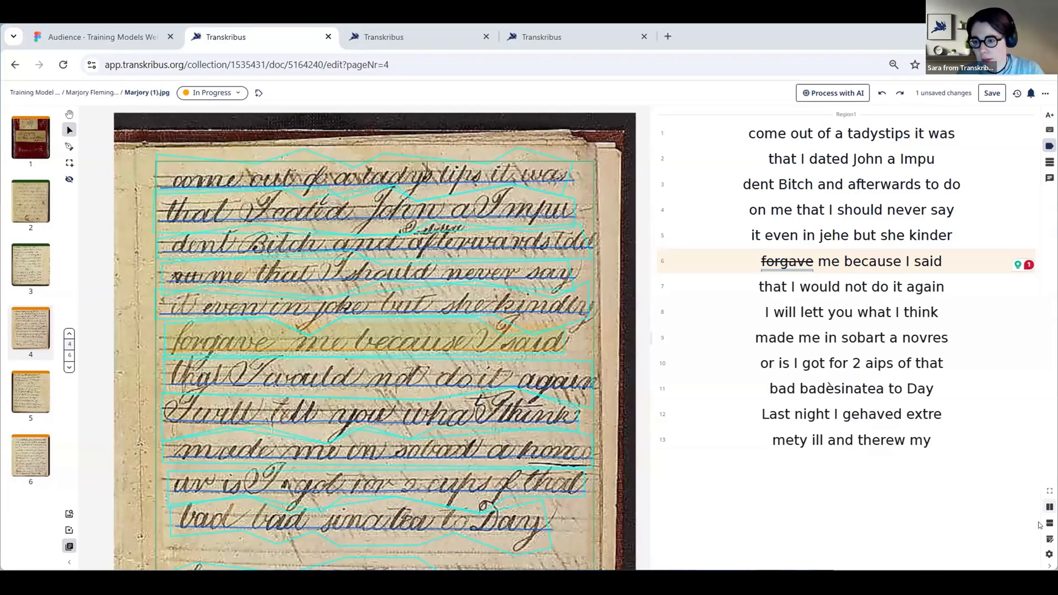
Turn on the visibility of words in the image configuration and inspect the page image
click(1049, 554)
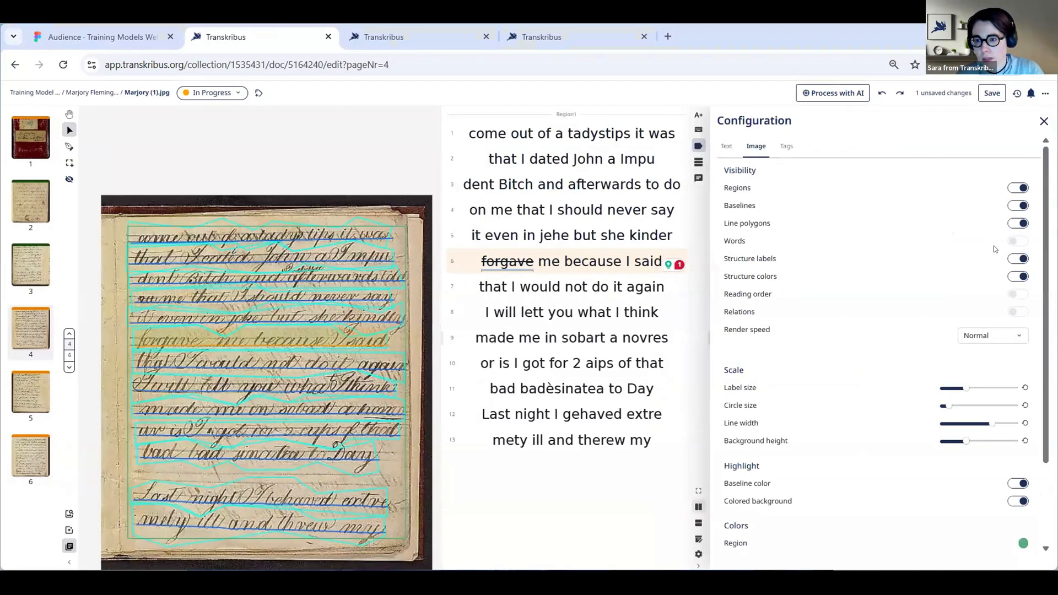
click(1016, 245)
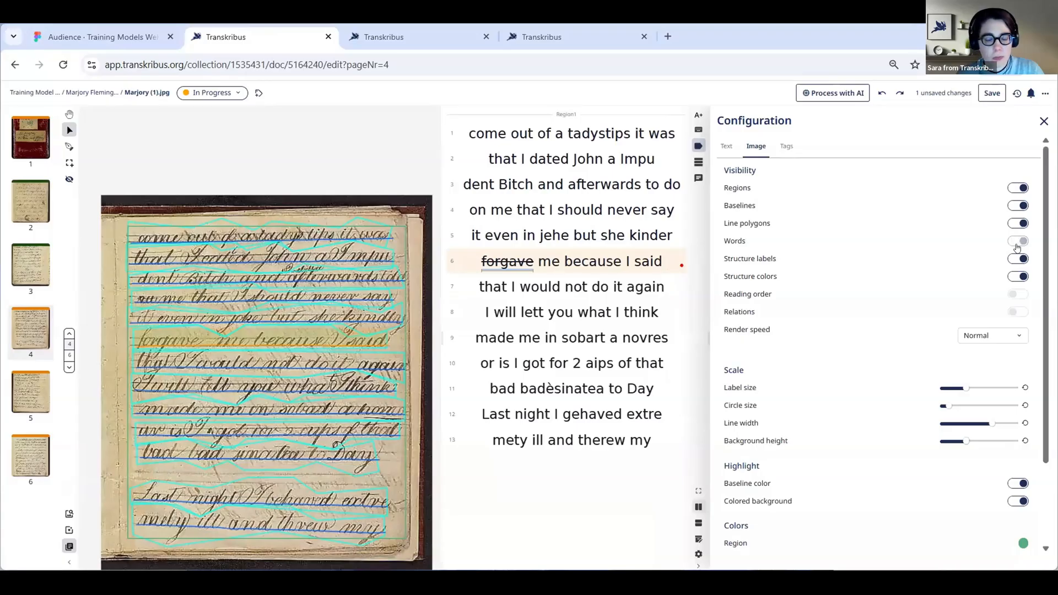
click(1016, 244)
click(1016, 245)
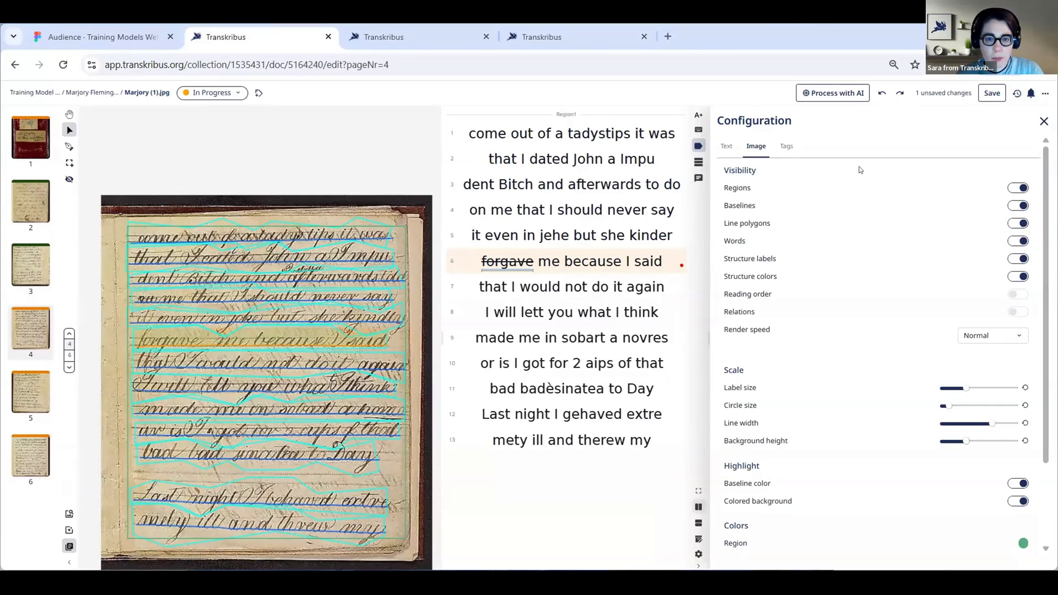
click(1043, 122)
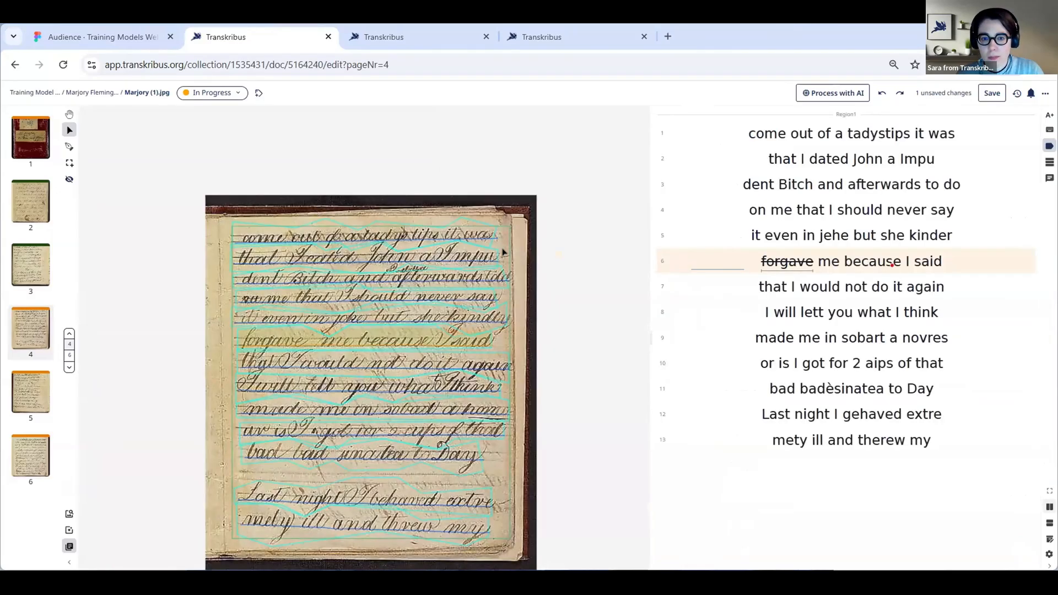
scroll(562, 259, up, 5)
scroll(557, 231, down, 2)
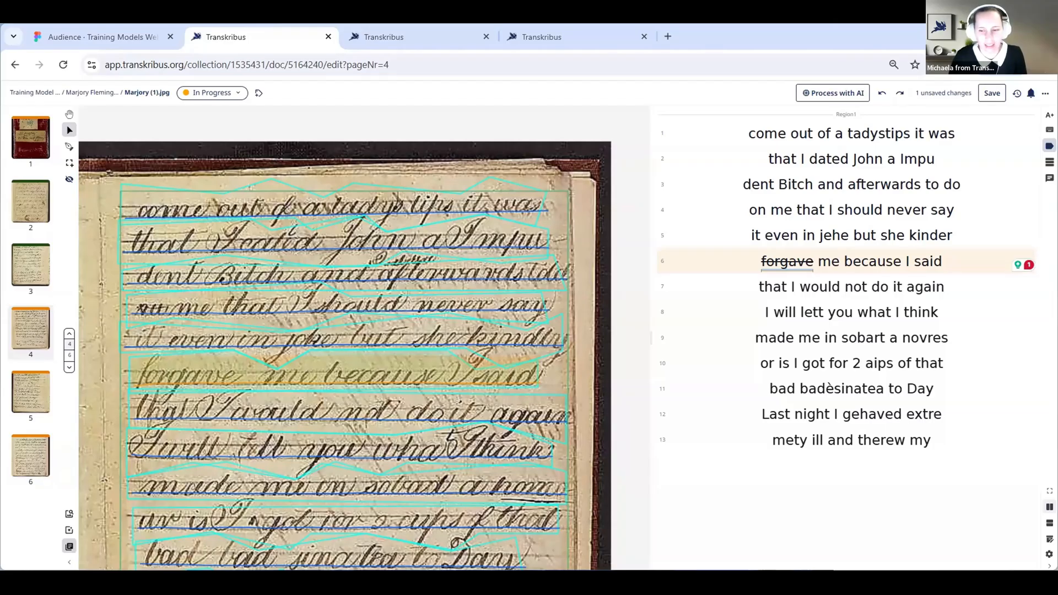
Switch to the Training Models Webinar presentation in Figma
click(114, 35)
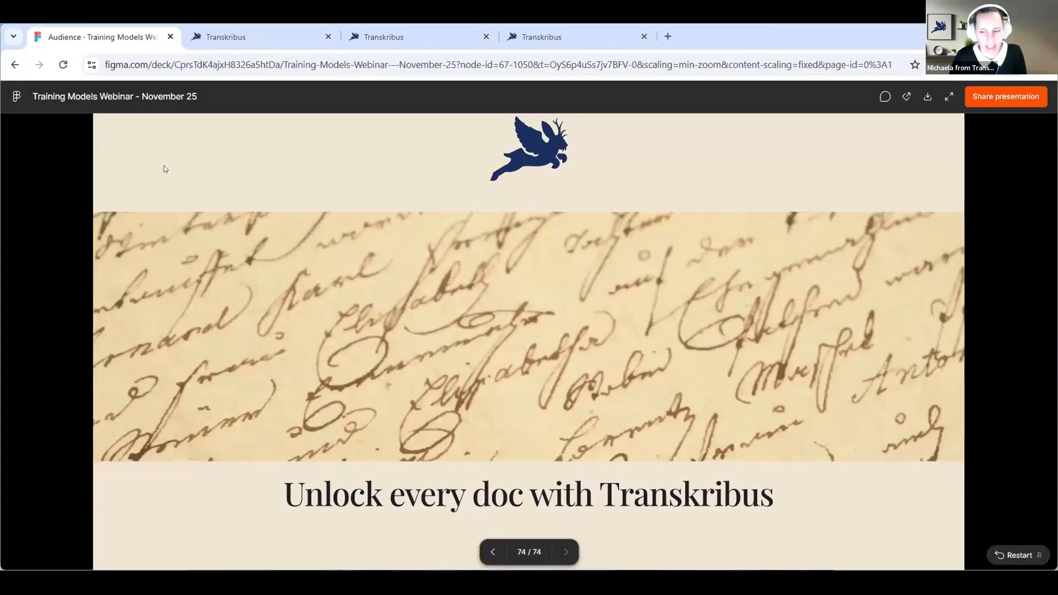